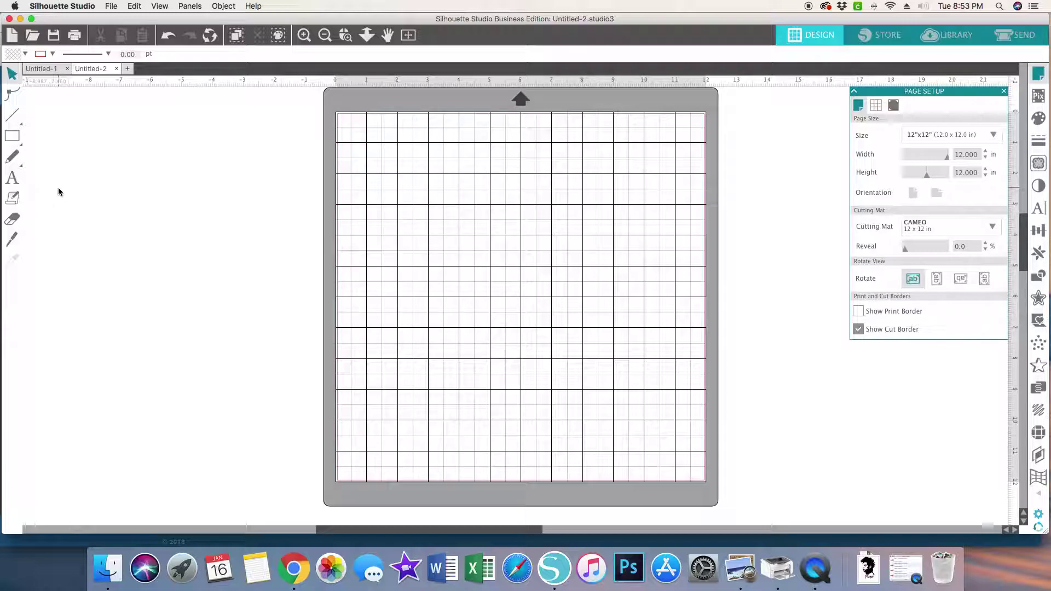
# Add the text "HUGS" to the upper part of the cutting mat with the Text tool.
pyautogui.hscroll(3, 59, 188)
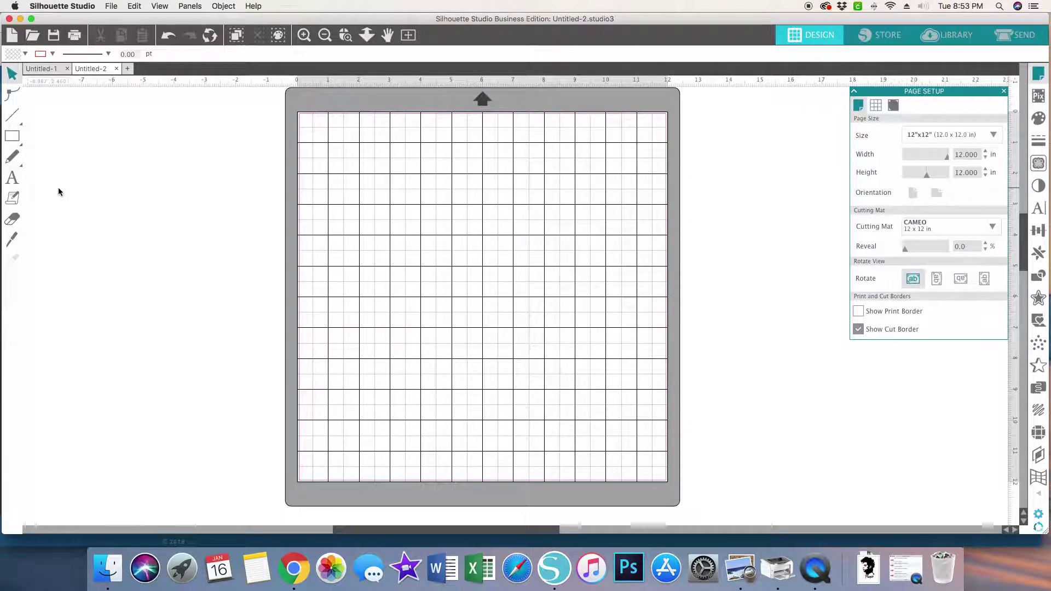
pyautogui.click(16, 182)
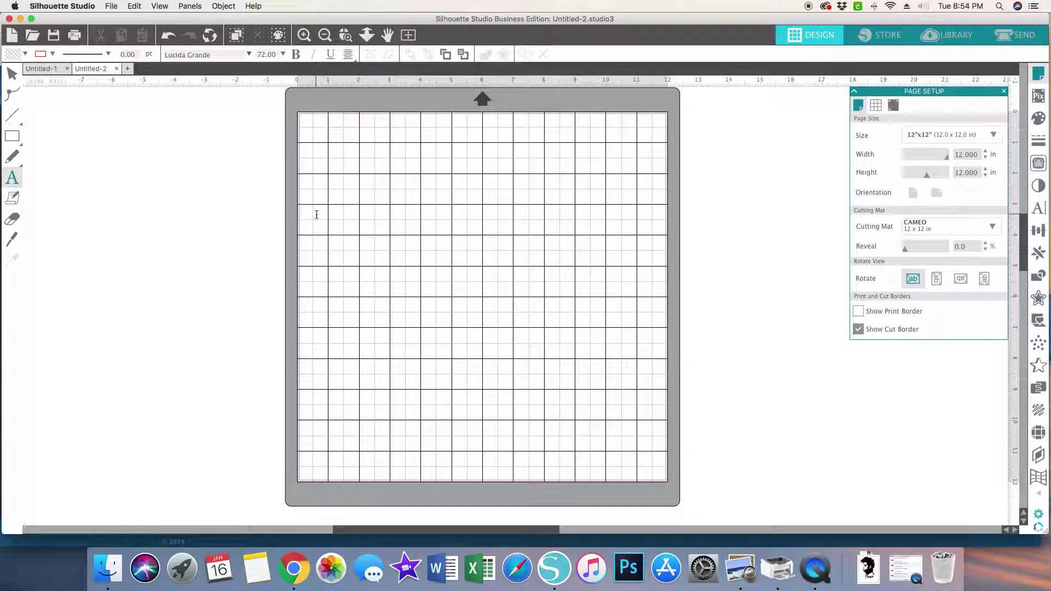
pyautogui.click(341, 197)
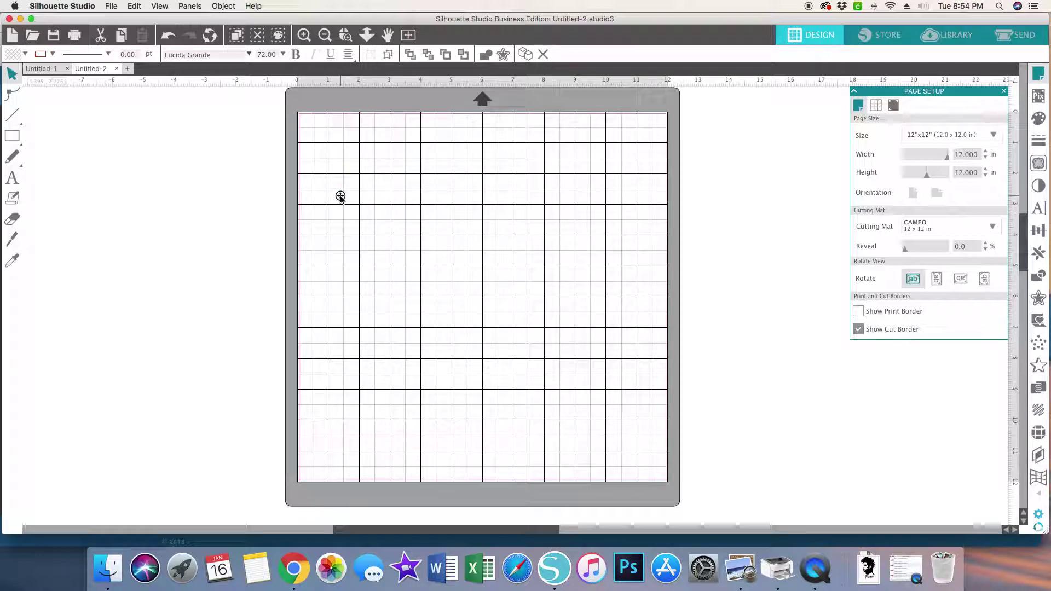
pyautogui.write('HUGS')
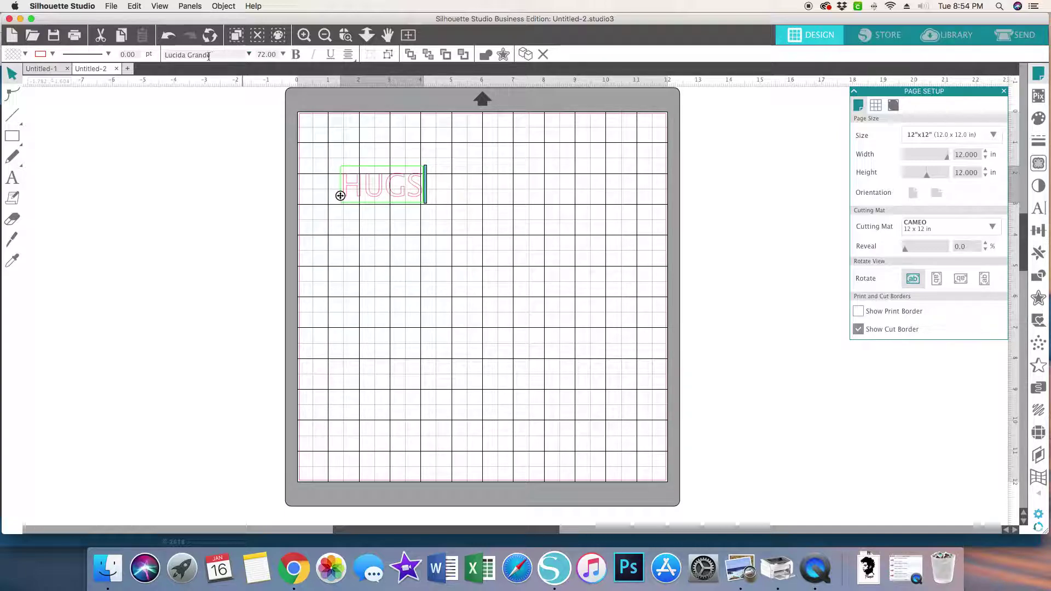
# Try to change the font of the HUGS text to LD Tater Tots.
pyautogui.click(250, 55)
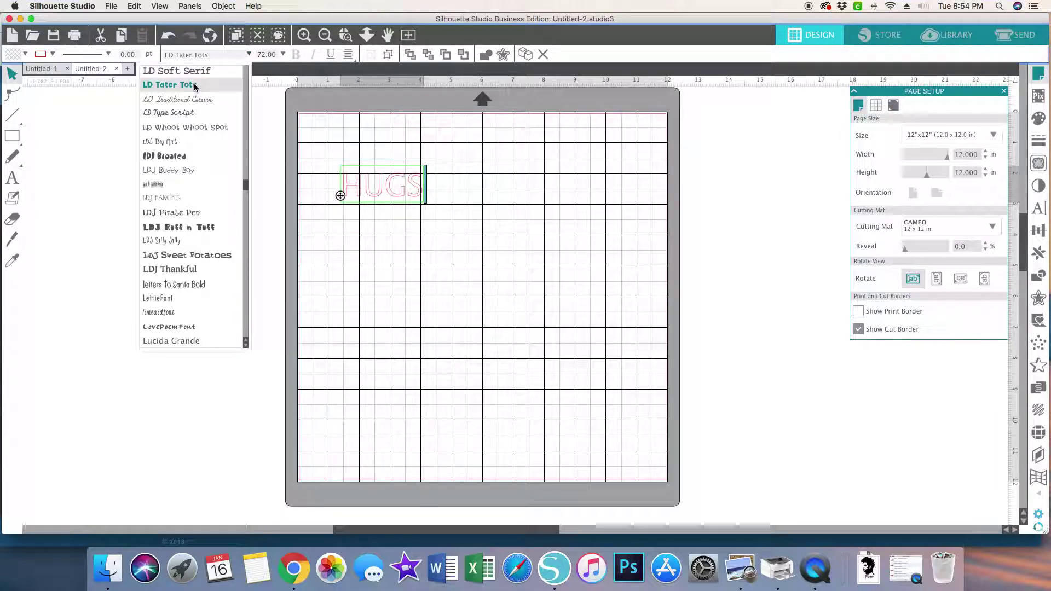
pyautogui.click(320, 184)
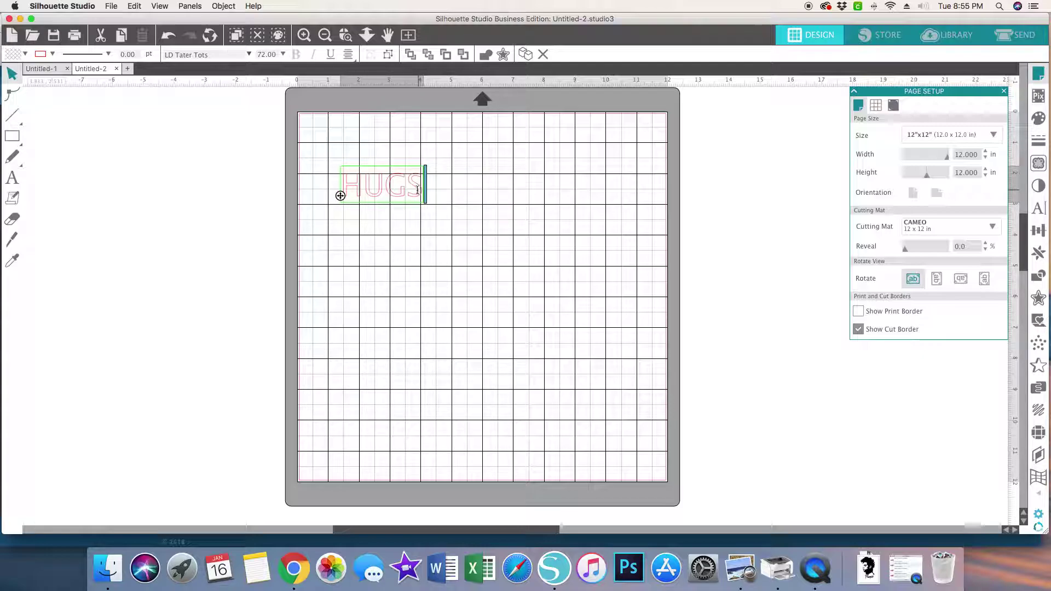
# Select all the letters of the word HUGS, set their font to Arial Black and leave text editing.
pyautogui.moveTo(423, 190); pyautogui.dragTo(408, 190)
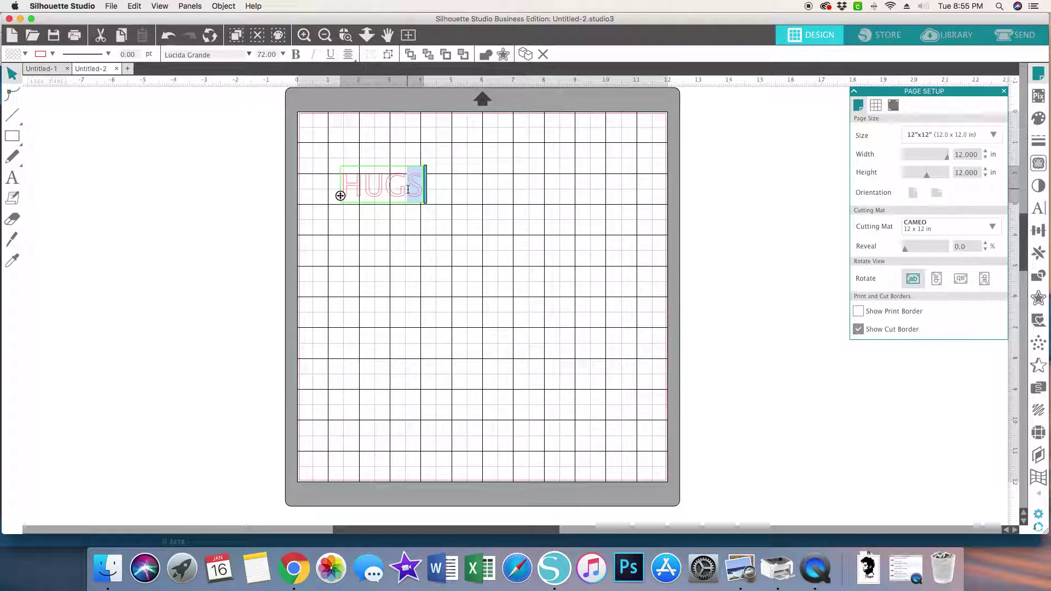
pyautogui.moveTo(405, 189); pyautogui.dragTo(342, 189)
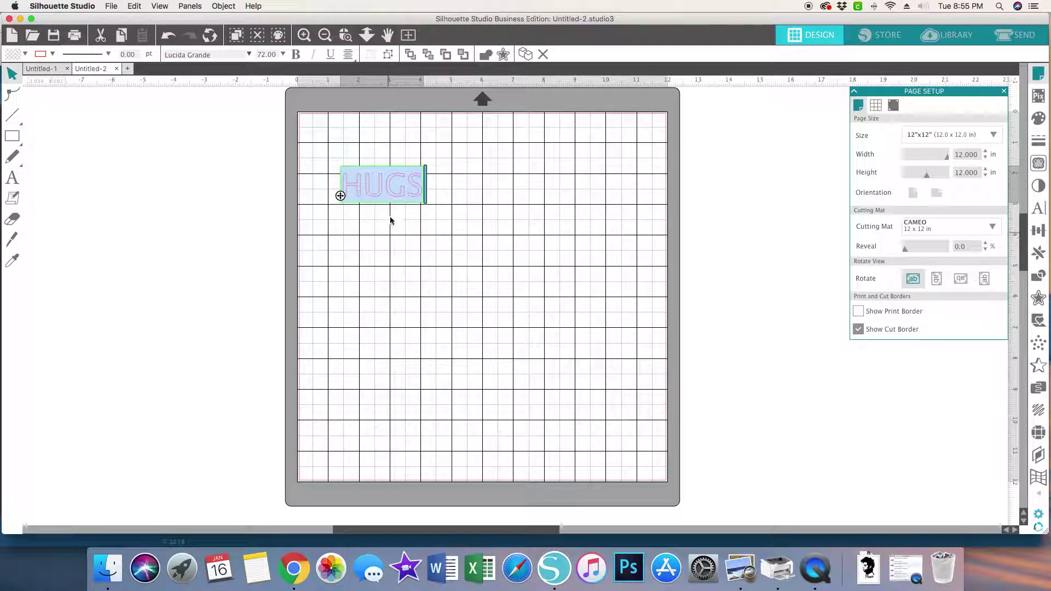
pyautogui.click(250, 54)
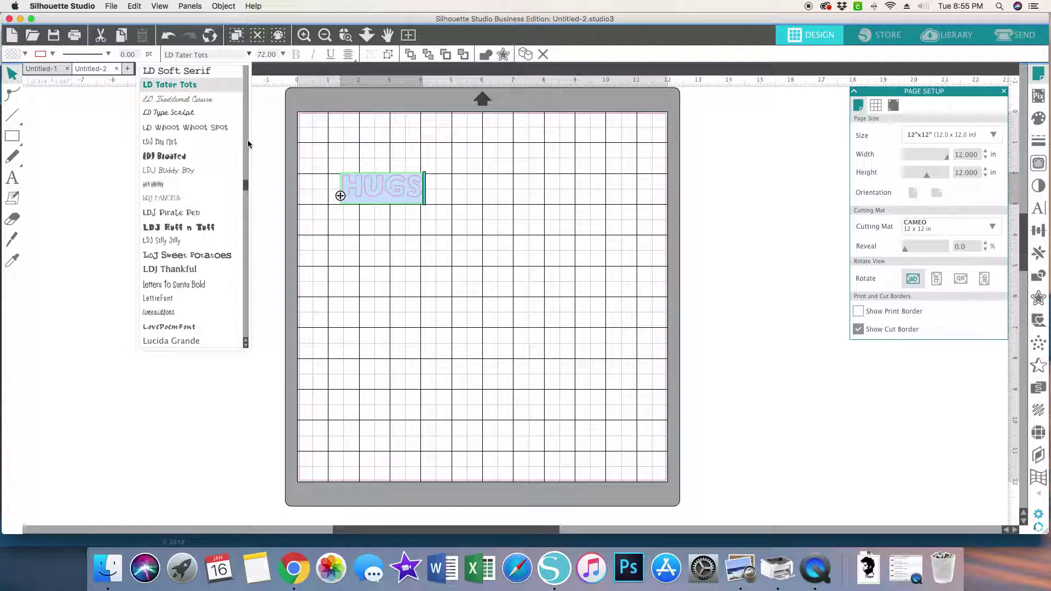
pyautogui.click(244, 98)
pyautogui.click(244, 98)
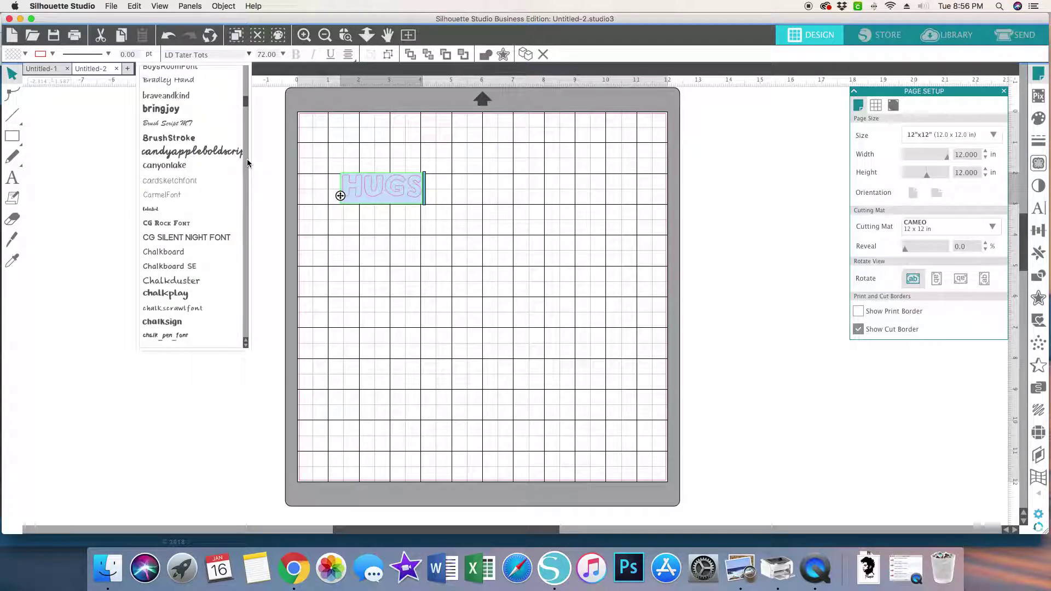
pyautogui.click(246, 79)
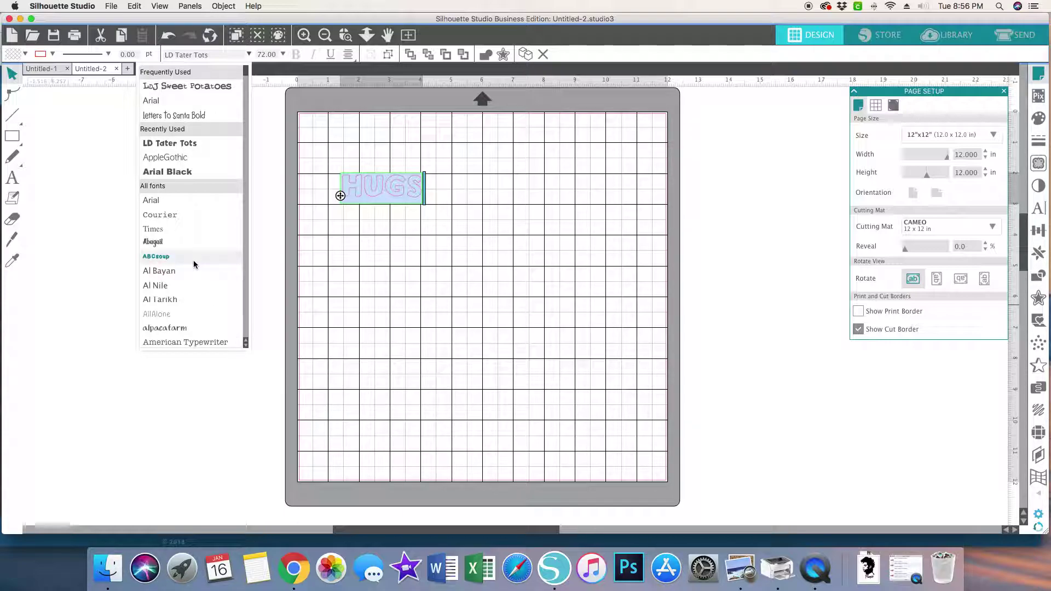
pyautogui.scroll(-8, 193, 263)
pyautogui.scroll(8, 193, 265)
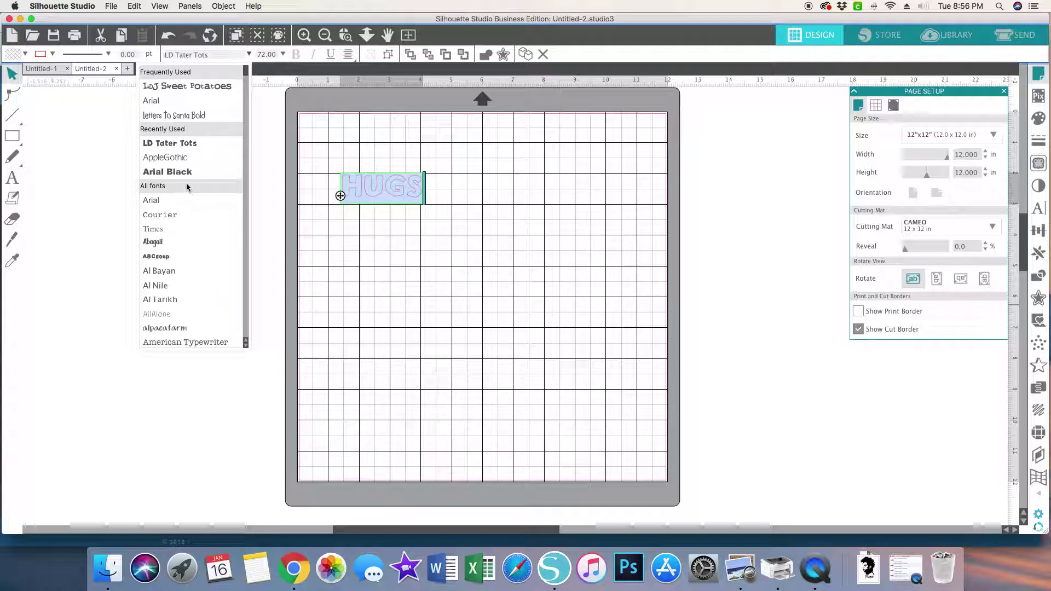
pyautogui.click(175, 172)
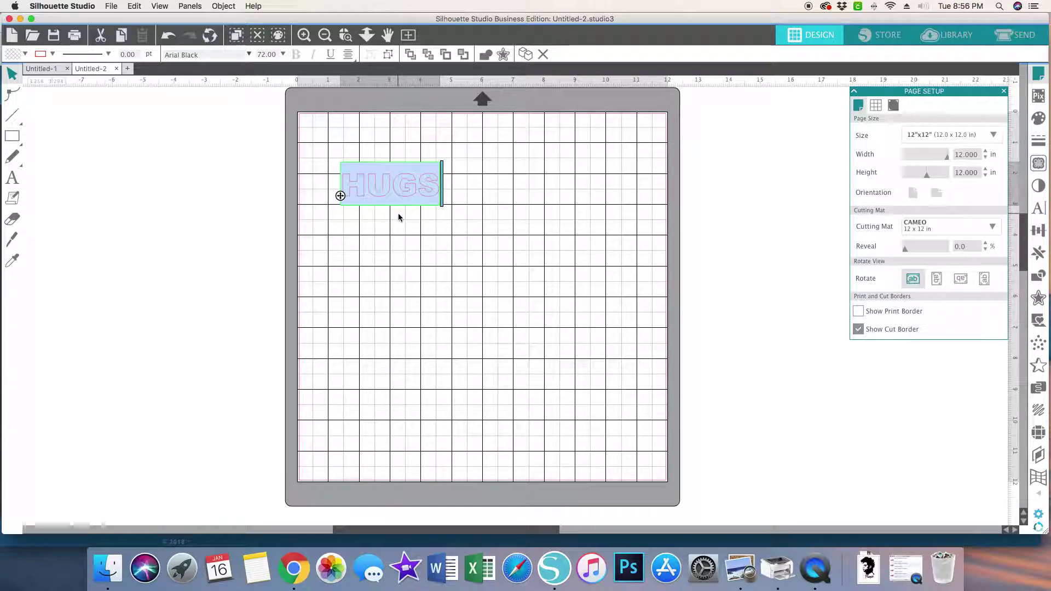
pyautogui.click(397, 216)
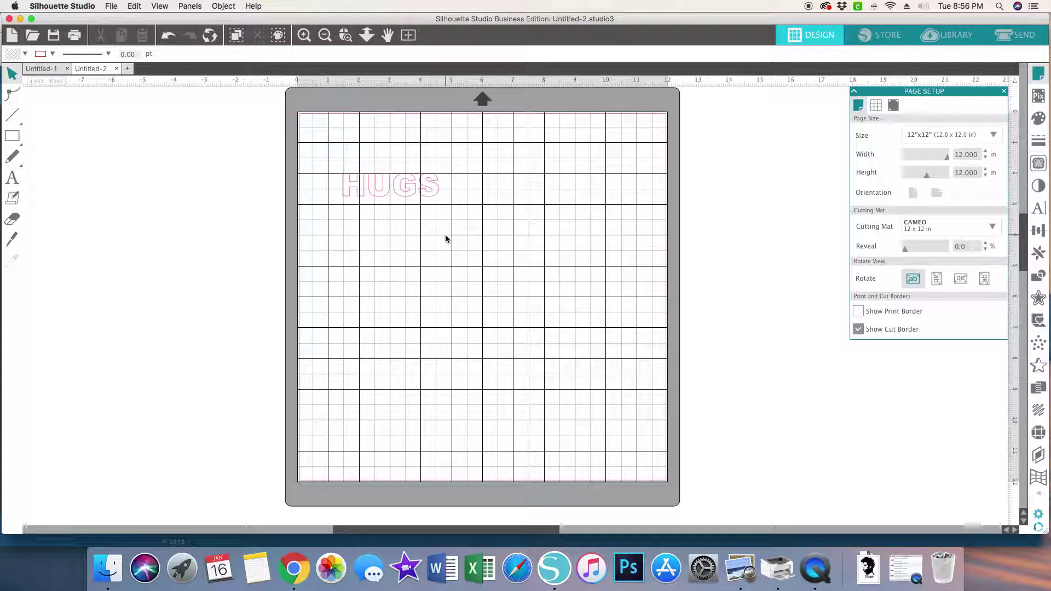
# Move the HUGS text about 2 in right and 0.5 in down, and try rotating it slightly before straightening it.
pyautogui.click(399, 196)
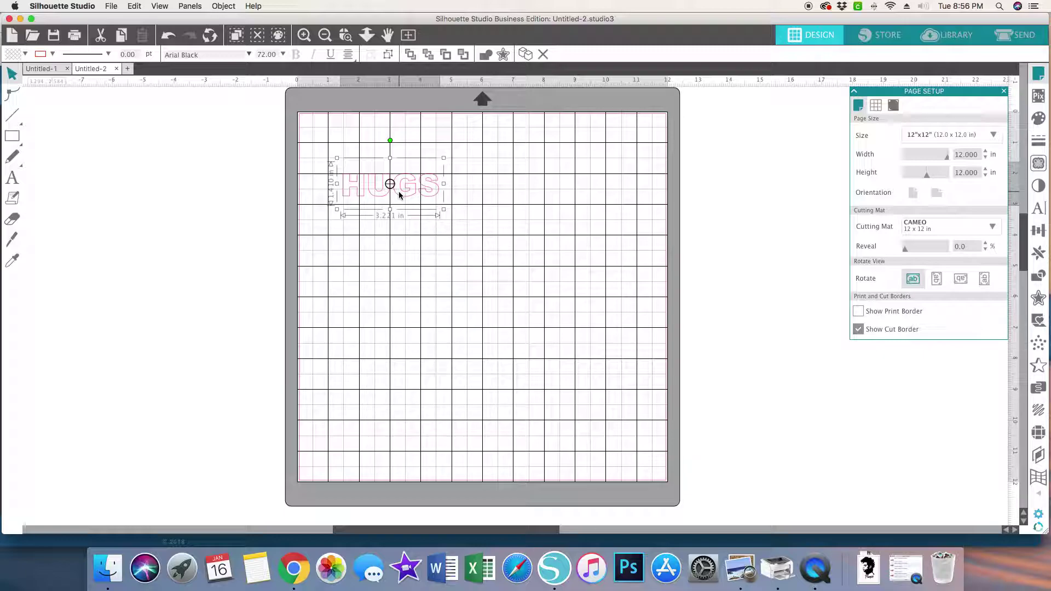
pyautogui.moveTo(399, 196); pyautogui.dragTo(461, 211)
pyautogui.moveTo(454, 150)
pyautogui.mouseDown()
pyautogui.moveTo(463, 160)
pyautogui.moveTo(441, 157)
pyautogui.moveTo(453, 155)
pyautogui.mouseUp()
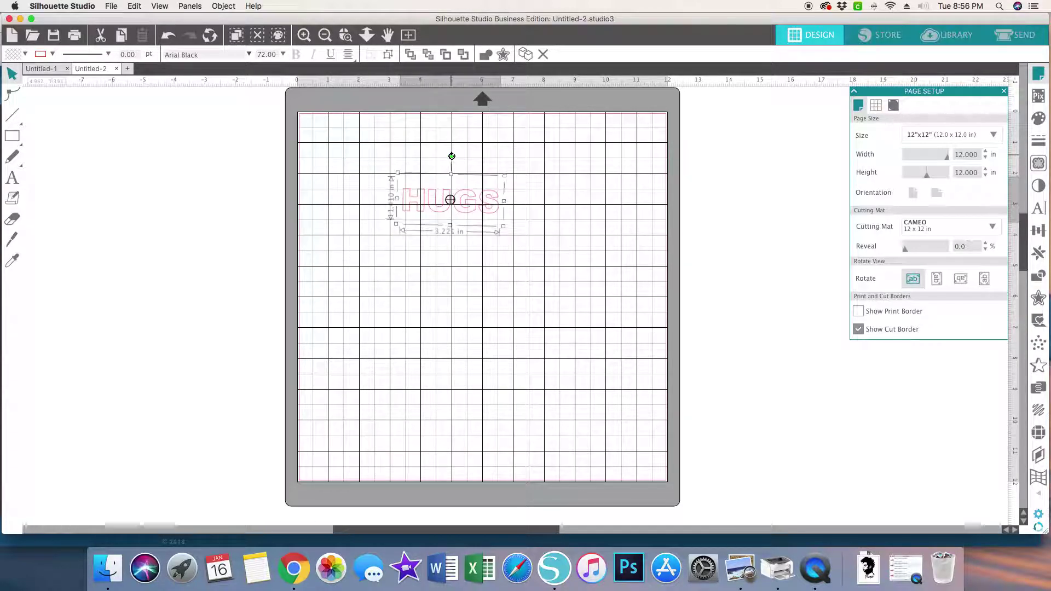
pyautogui.click(457, 258)
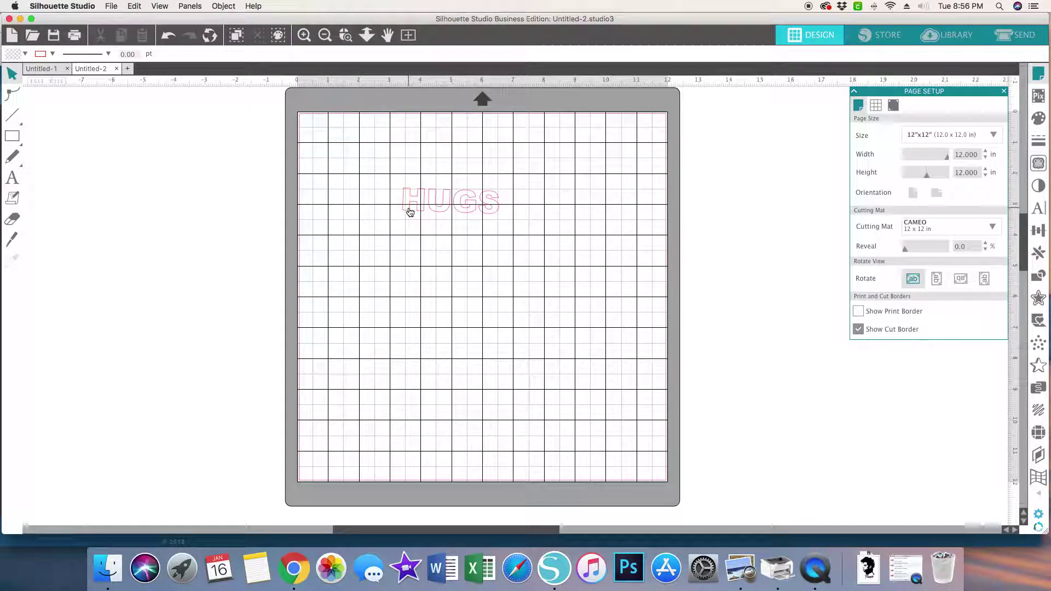
pyautogui.click(446, 199)
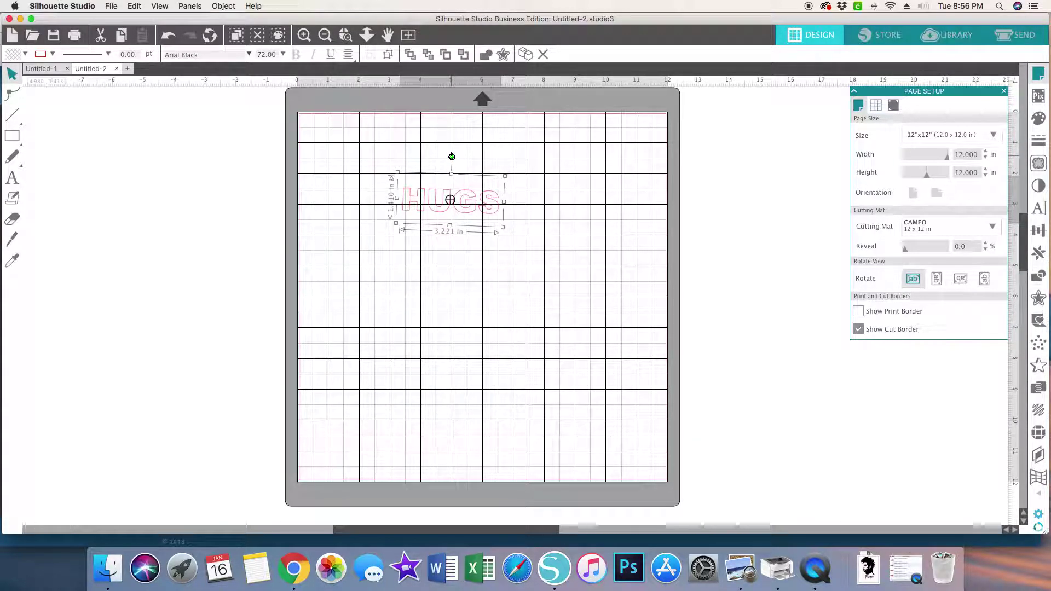
pyautogui.moveTo(451, 157); pyautogui.dragTo(450, 156)
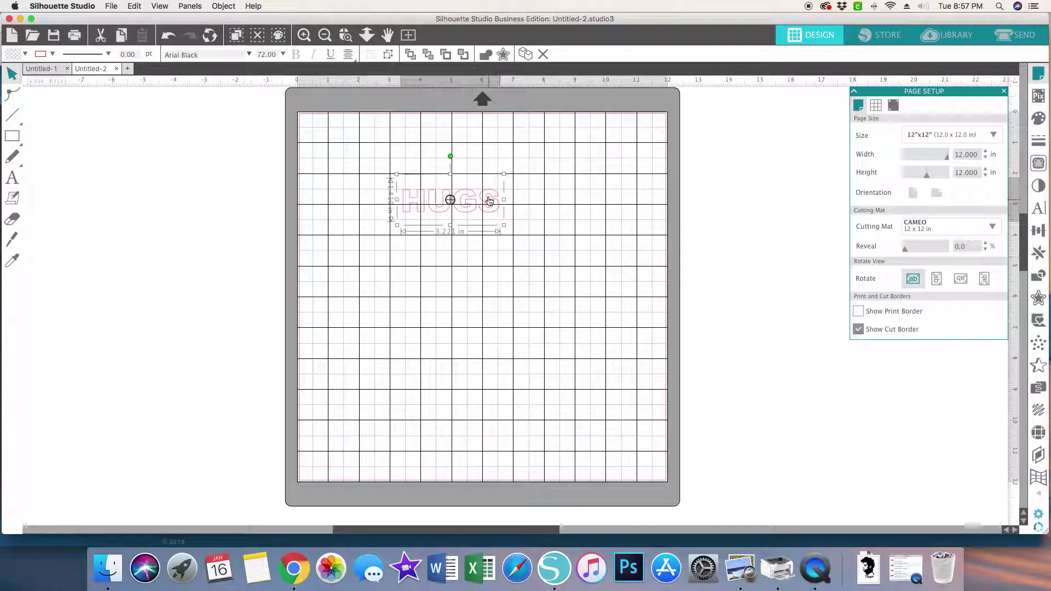
# Open the HUGS text for editing, display the text style options and leave text editing.
pyautogui.doubleClick(489, 201)
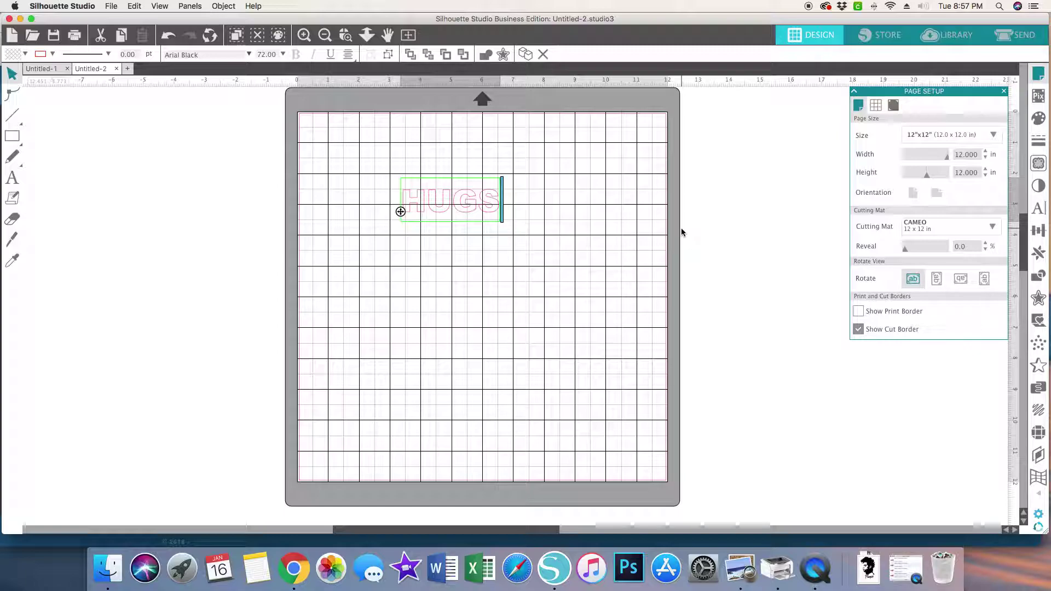
pyautogui.hscroll(-1, 681, 232)
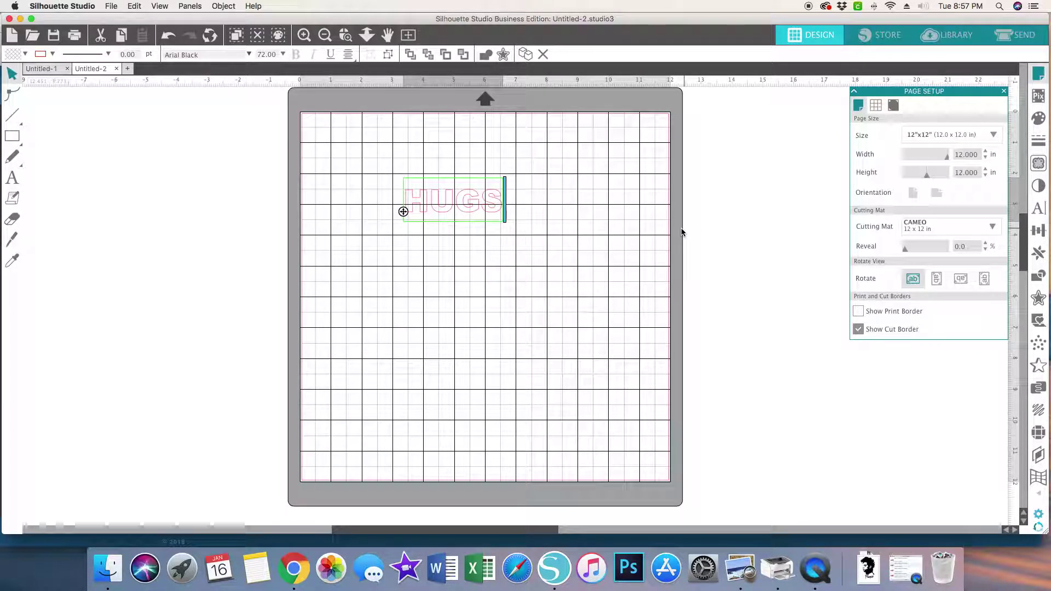
pyautogui.scroll(-1, 657, 235)
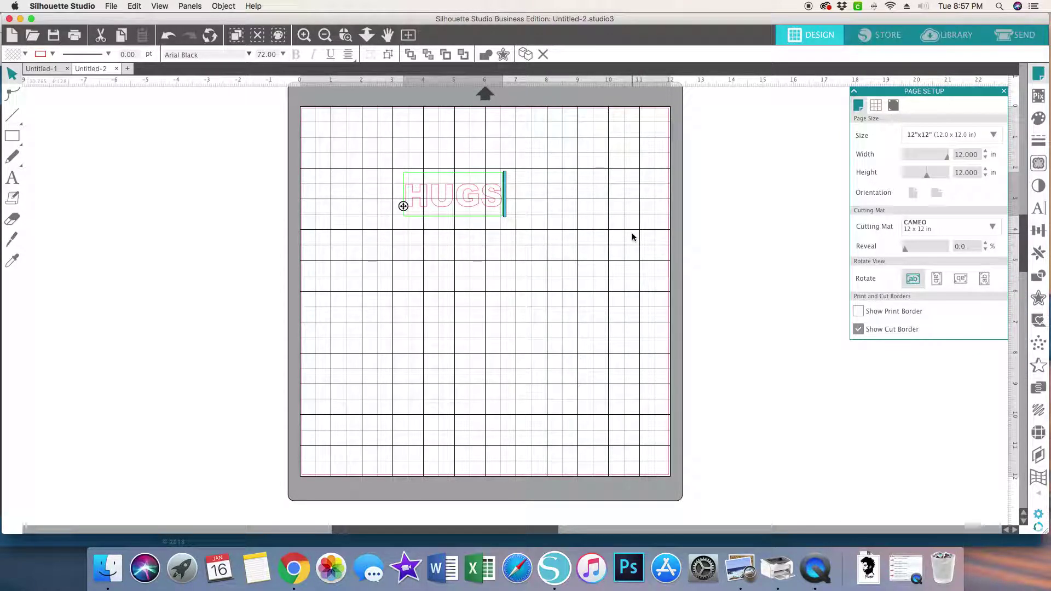
pyautogui.scroll(2, 632, 237)
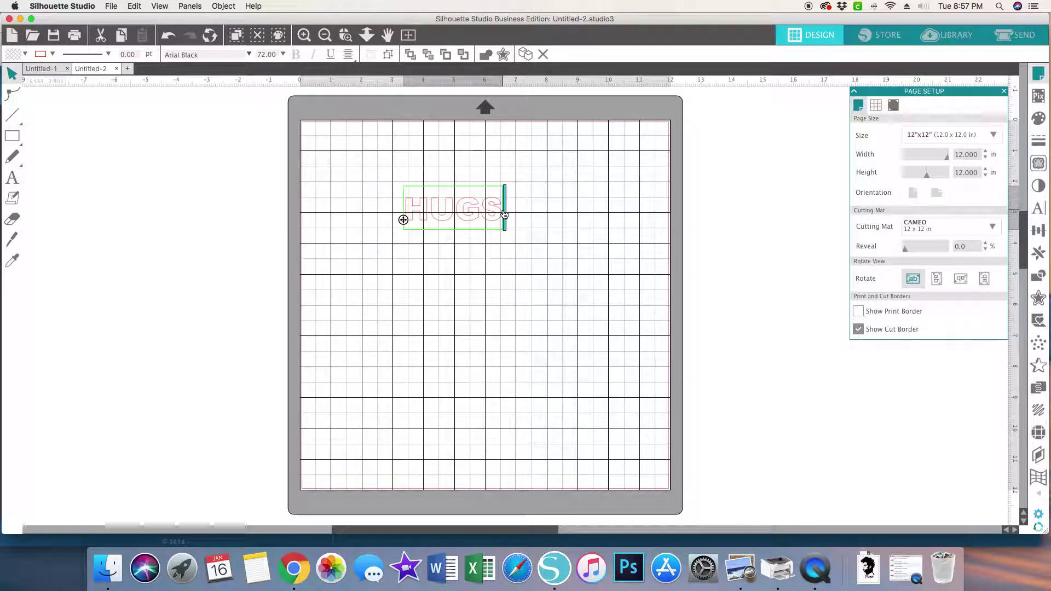
pyautogui.click(1038, 209)
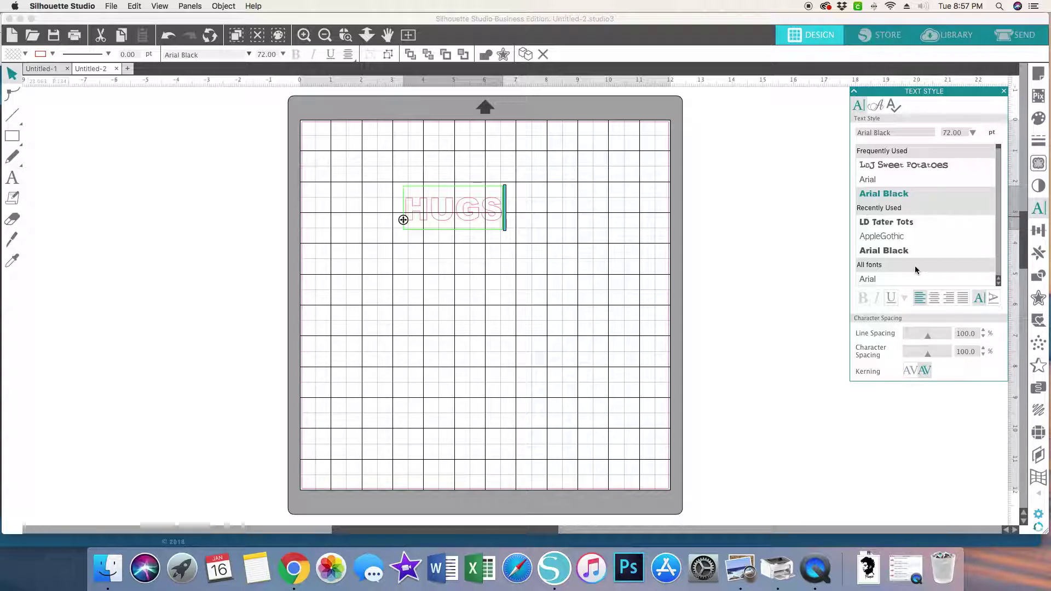
pyautogui.click(503, 296)
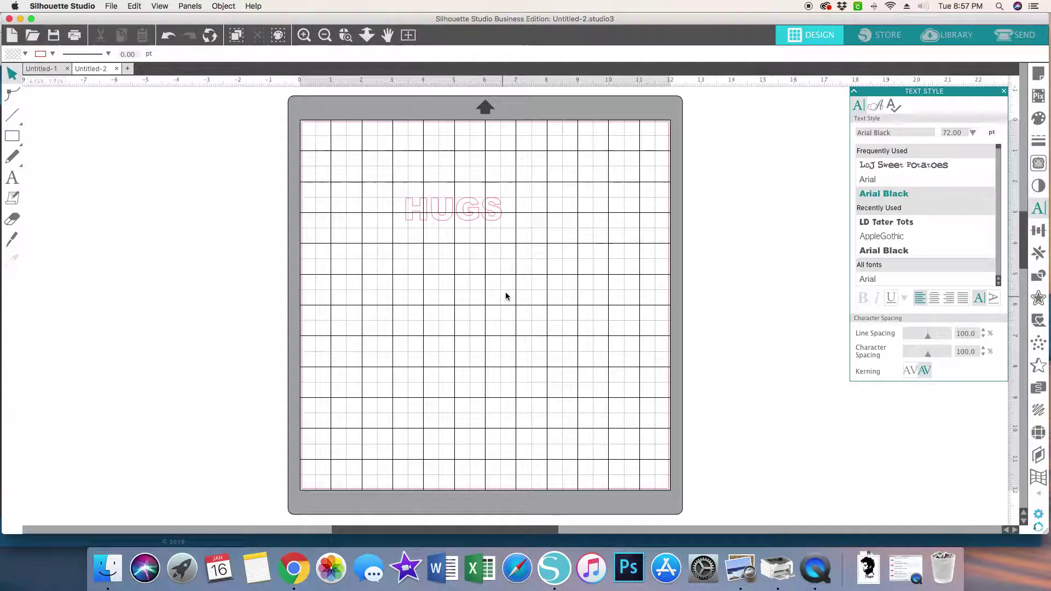
# Enlarge the HUGS text to about 6.57 in wide and move it about 1 in left and 0.6 in down.
pyautogui.click(494, 223)
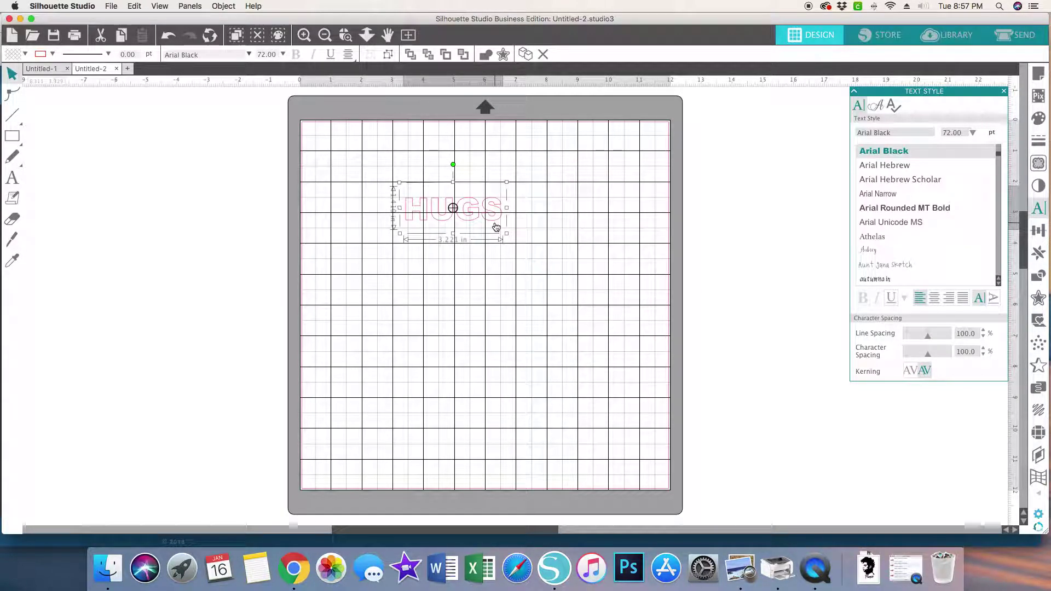
pyautogui.moveTo(506, 234); pyautogui.dragTo(595, 304)
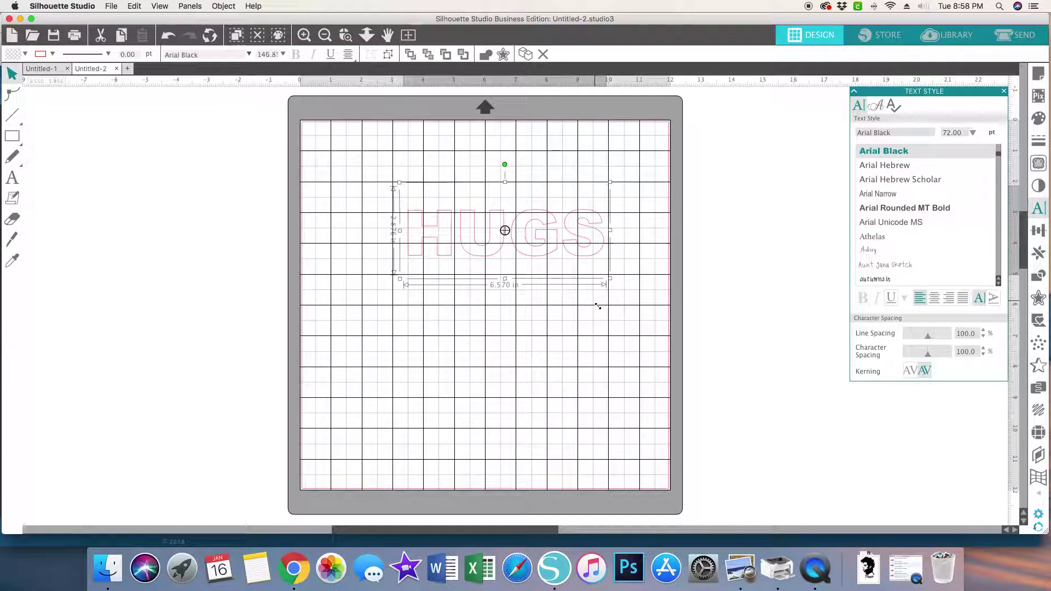
pyautogui.click(563, 309)
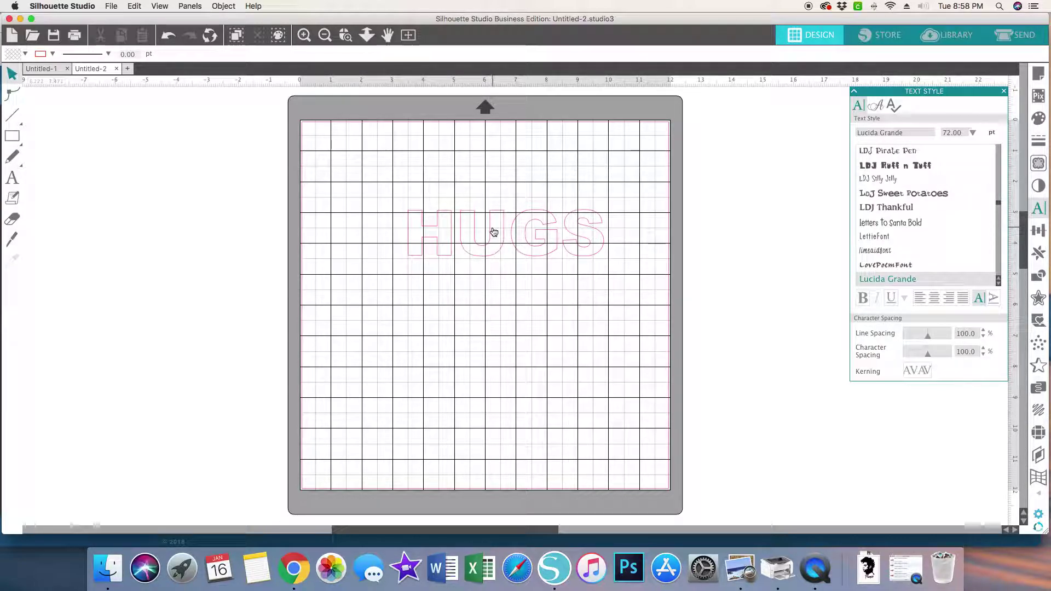
pyautogui.moveTo(492, 233); pyautogui.dragTo(462, 251)
pyautogui.click(462, 251)
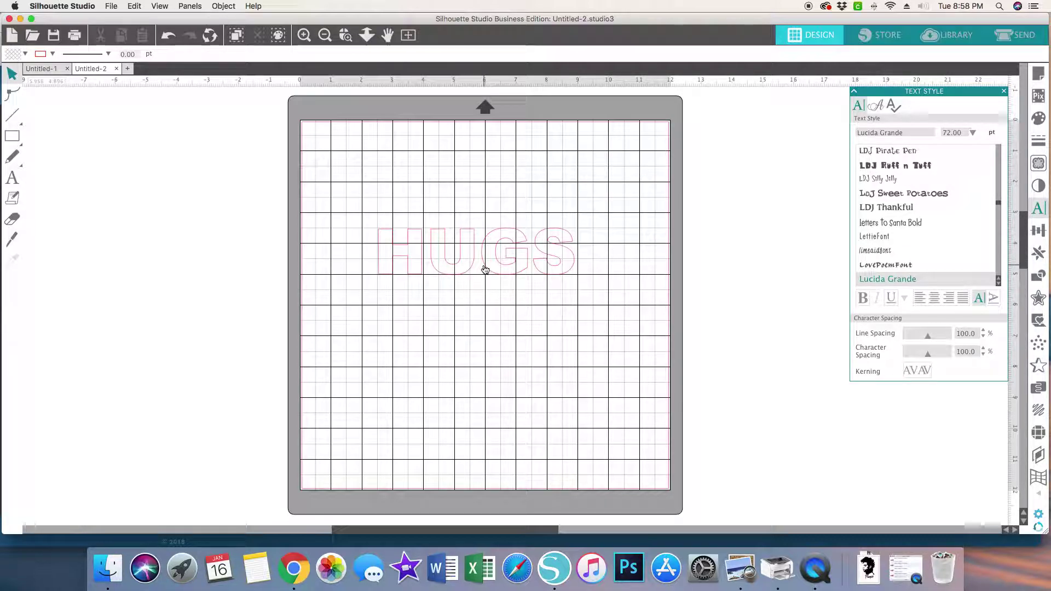
# Select the HUGS text on the mat and weld it.
pyautogui.scroll(-1, 485, 269)
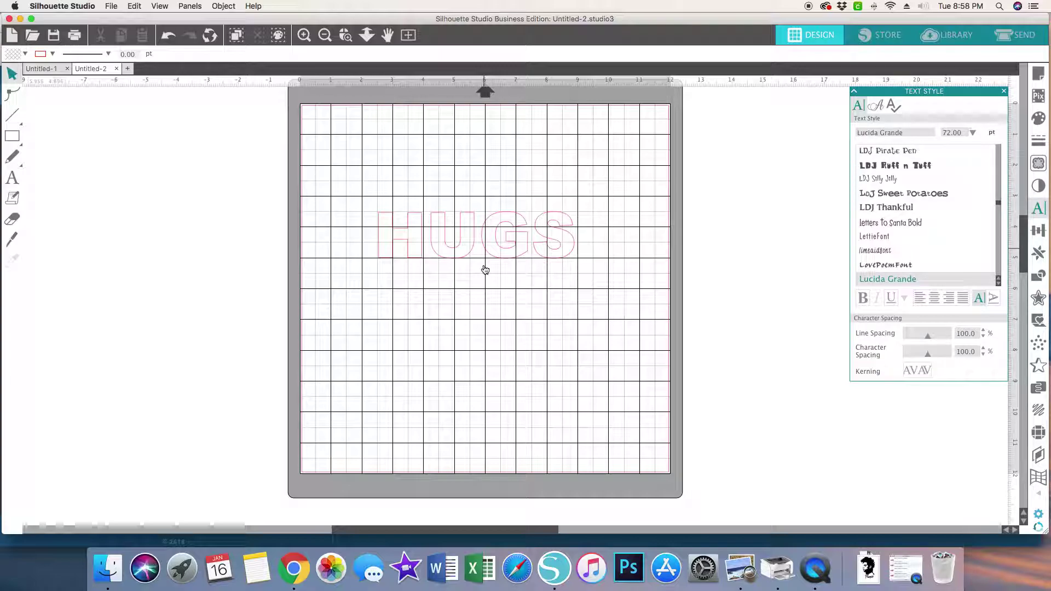
pyautogui.scroll(1, 484, 269)
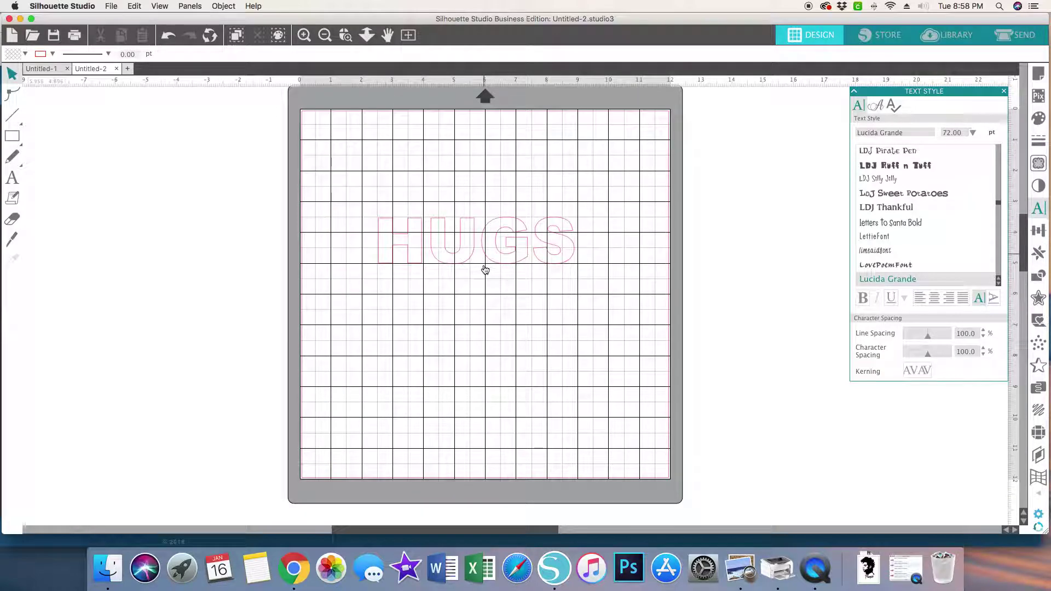
pyautogui.click(448, 265)
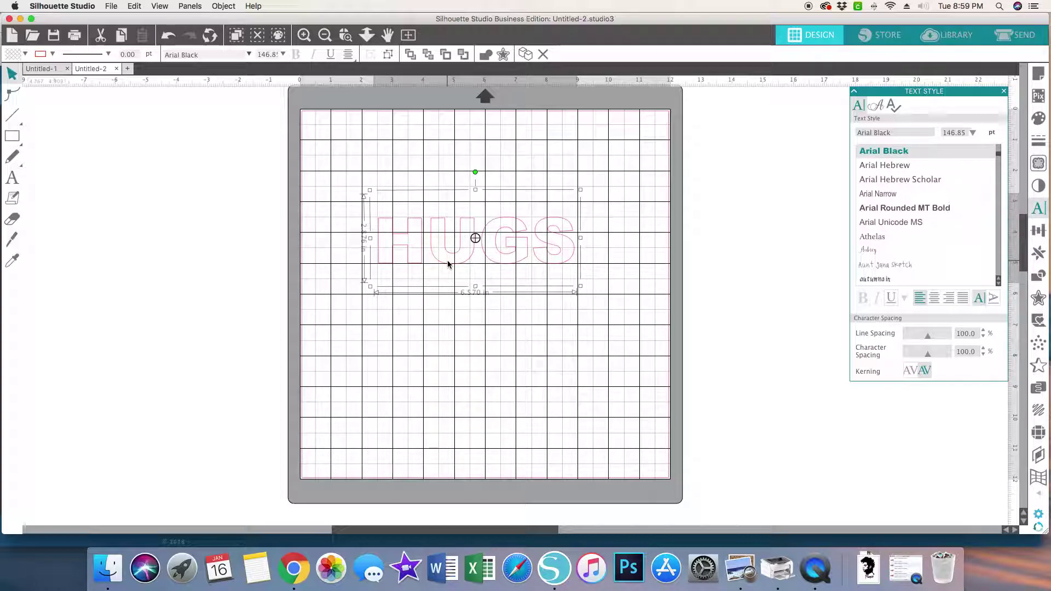
pyautogui.scroll(3, 447, 264)
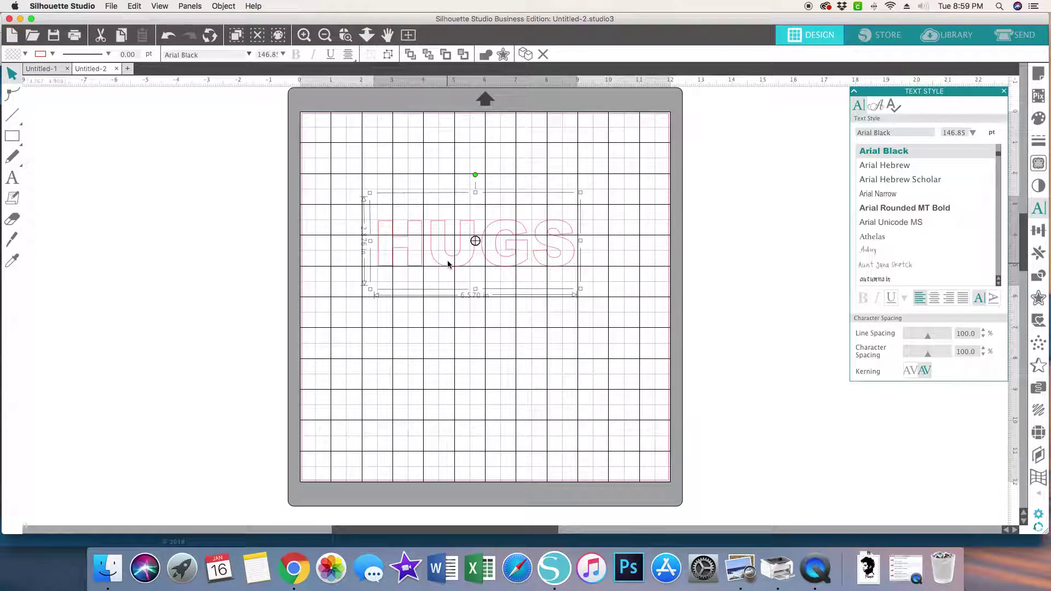
pyautogui.scroll(2, 451, 250)
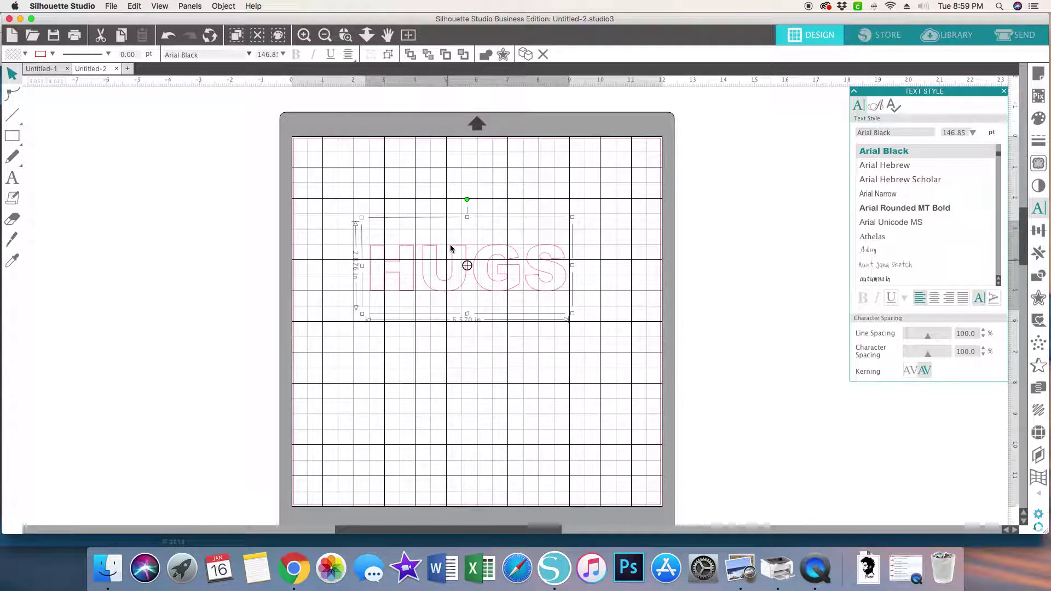
pyautogui.scroll(-2, 452, 249)
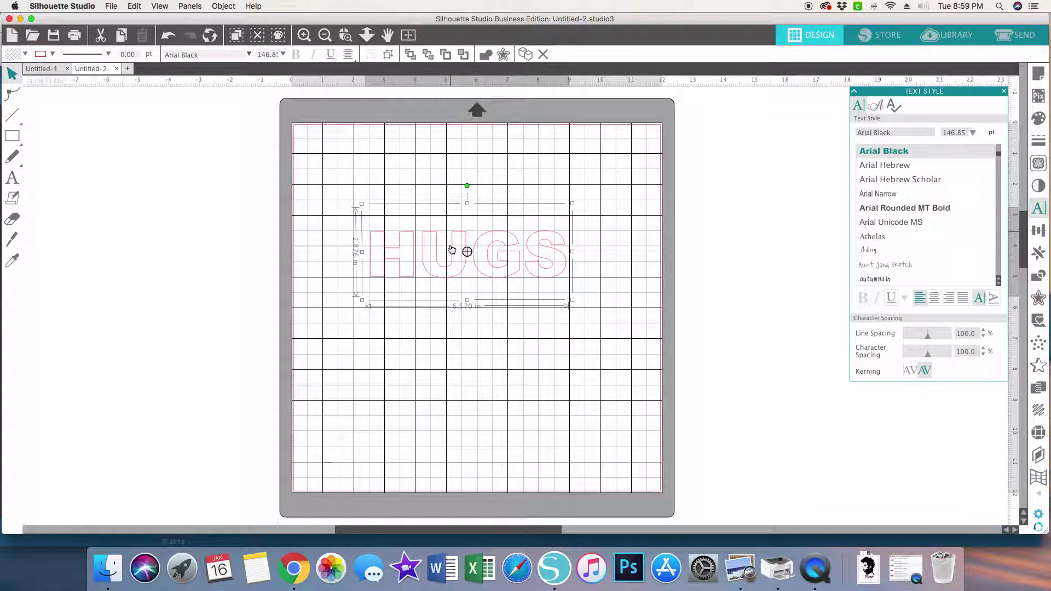
pyautogui.click(486, 55)
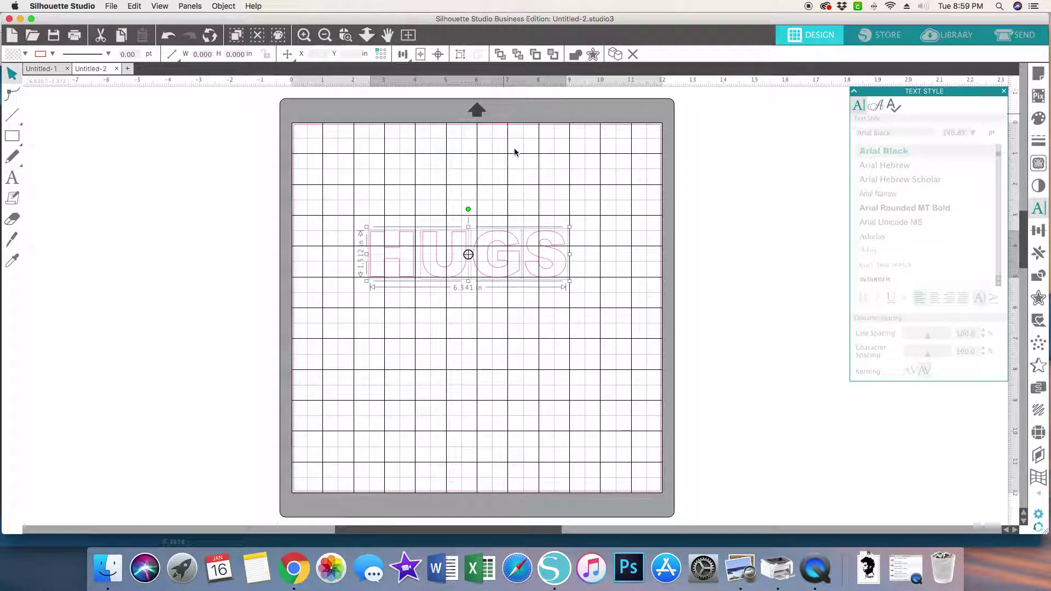
# Check whether the letters S, G, U and H can each be selected individually.
pyautogui.click(523, 173)
pyautogui.click(547, 243)
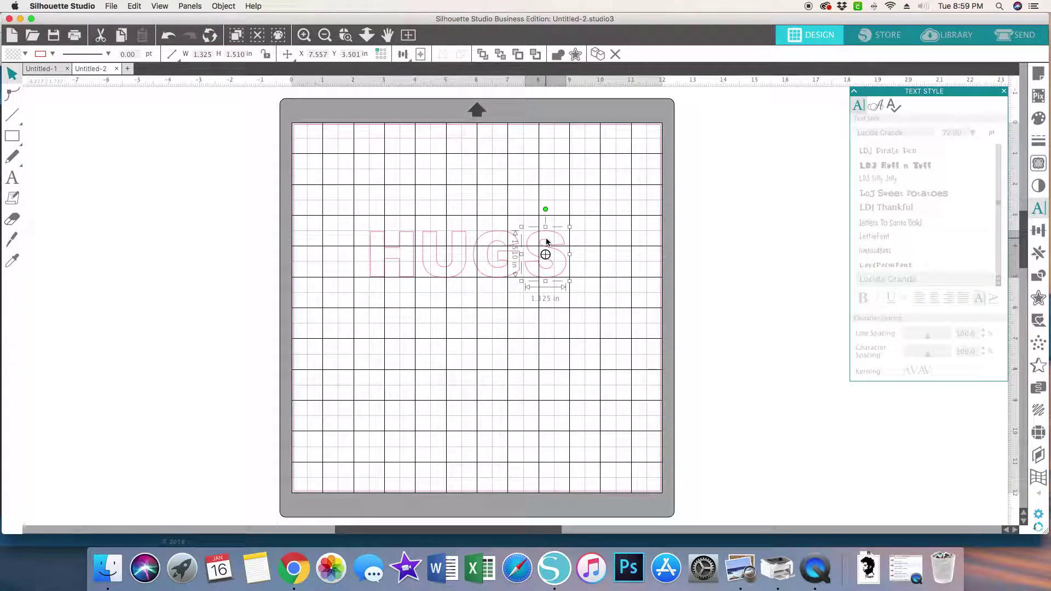
pyautogui.click(496, 245)
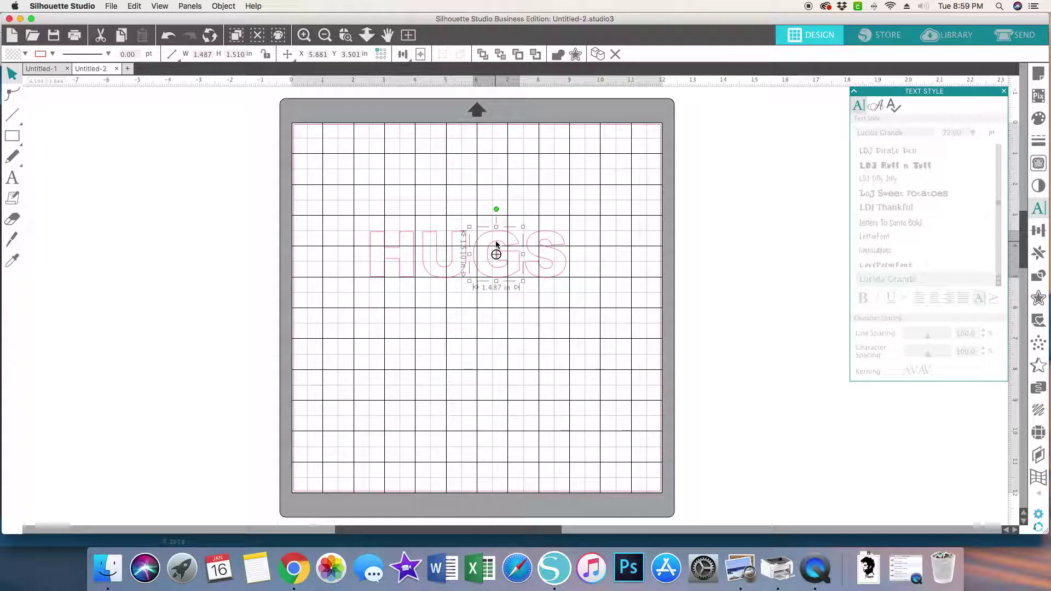
pyautogui.click(441, 250)
pyautogui.click(393, 252)
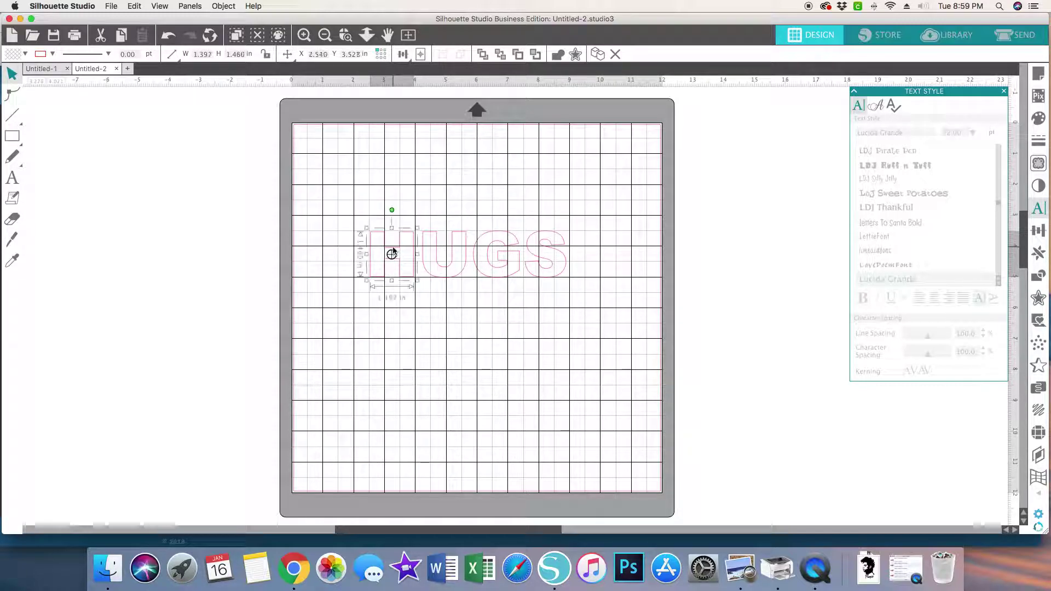
# Undo the weld of the HUGS text back to editable Arial Black text.
pyautogui.click(165, 36)
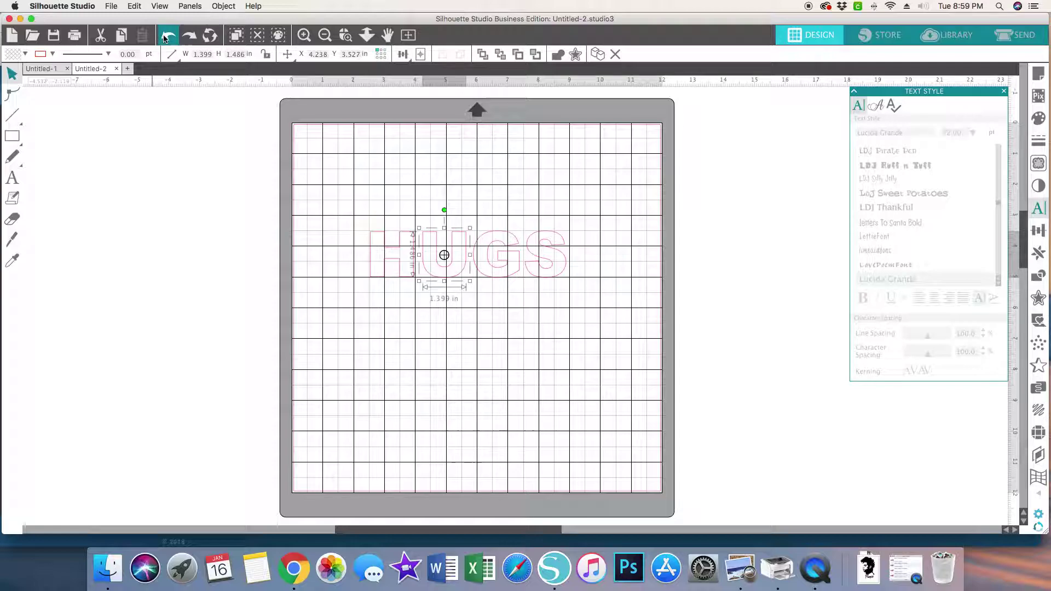
pyautogui.click(166, 36)
pyautogui.click(165, 36)
pyautogui.click(166, 36)
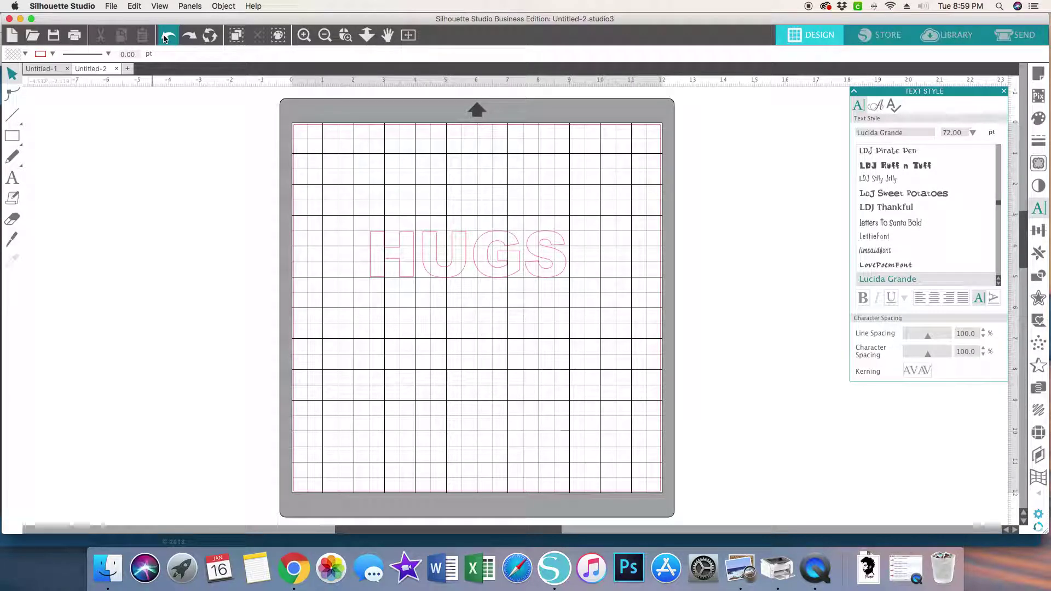
pyautogui.click(425, 241)
pyautogui.click(168, 36)
pyautogui.click(168, 36)
pyautogui.click(168, 36)
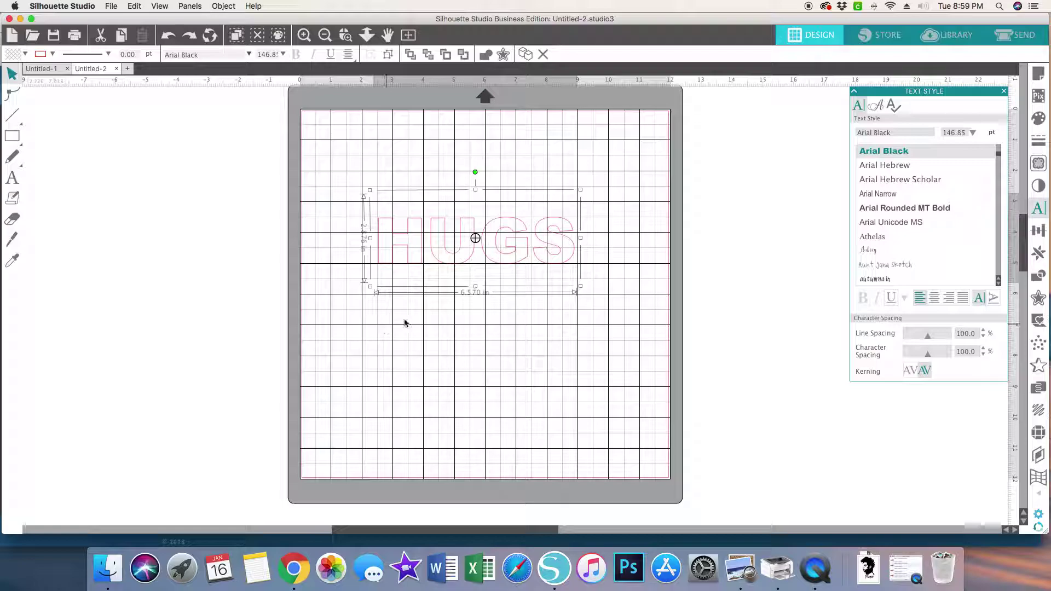
# Ungroup the HUGS text into separate letters and select the letter H on its own.
pyautogui.rightClick(481, 252)
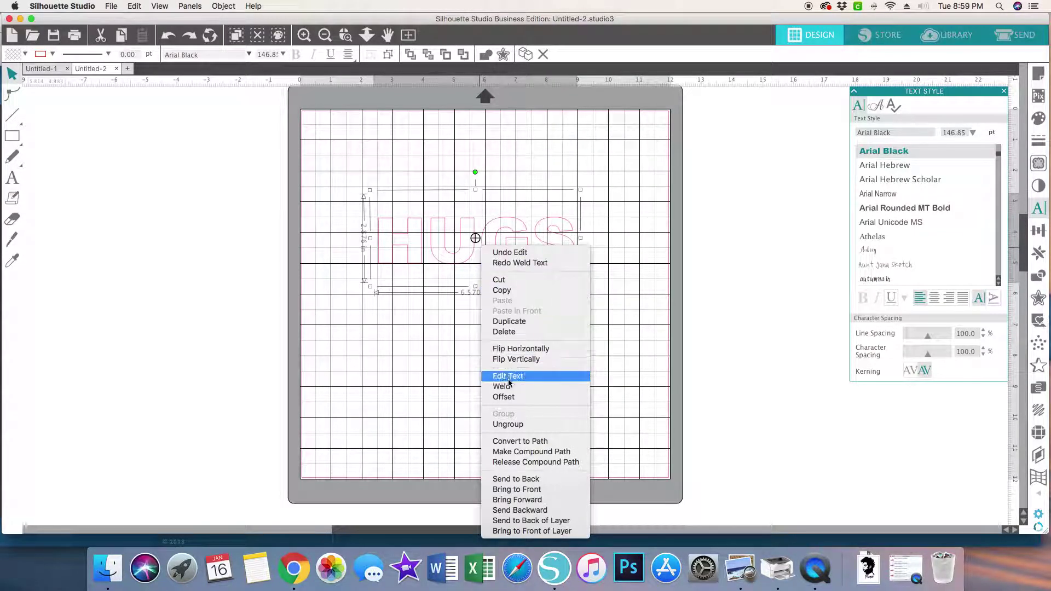
pyautogui.click(508, 424)
pyautogui.click(442, 371)
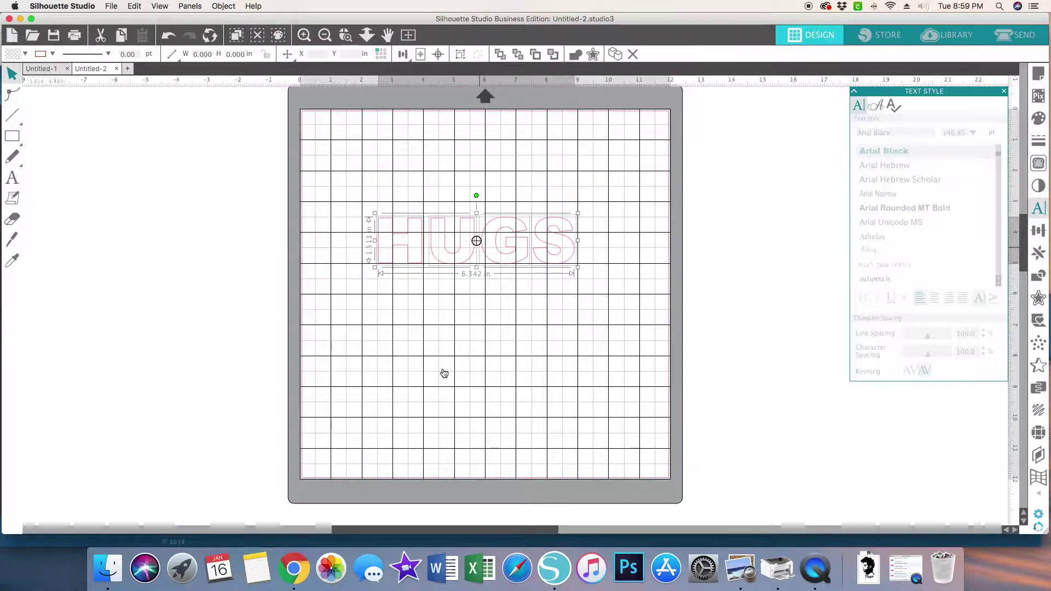
pyautogui.click(399, 241)
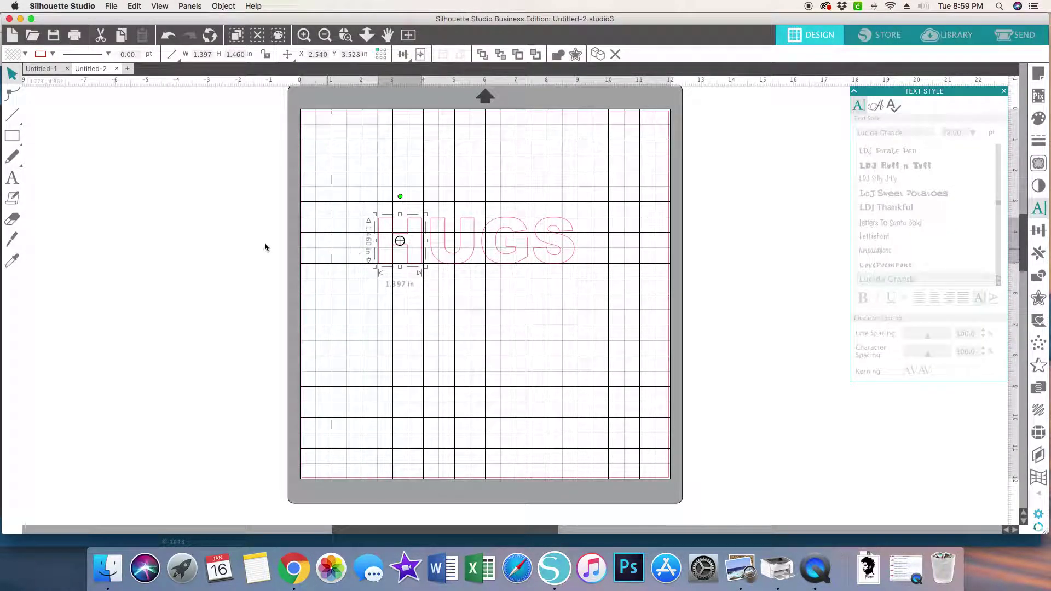
# Undo the ungrouping of the HUGS text.
pyautogui.click(167, 36)
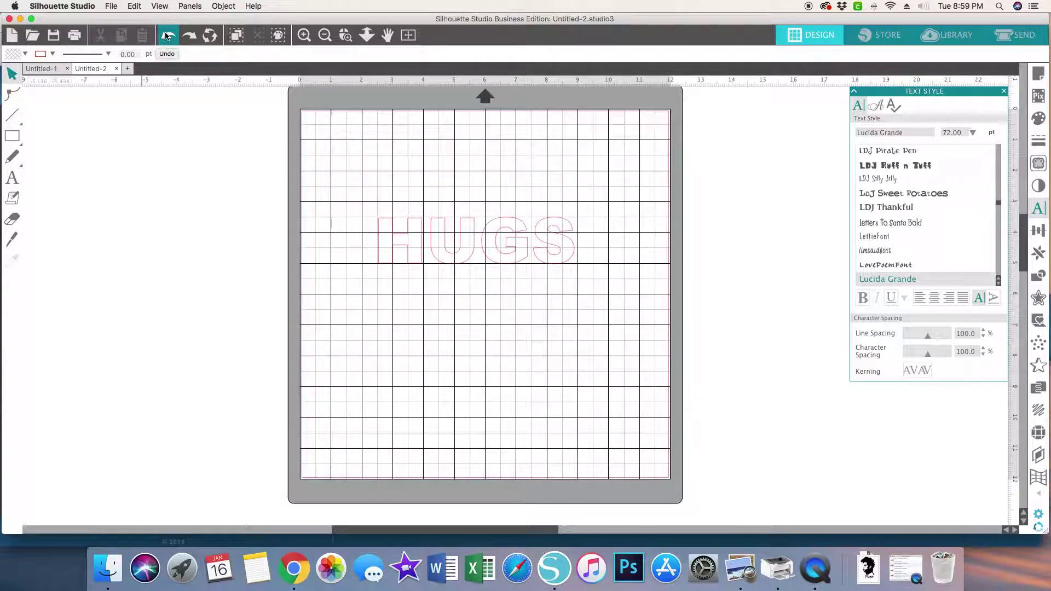
pyautogui.click(167, 36)
pyautogui.click(167, 35)
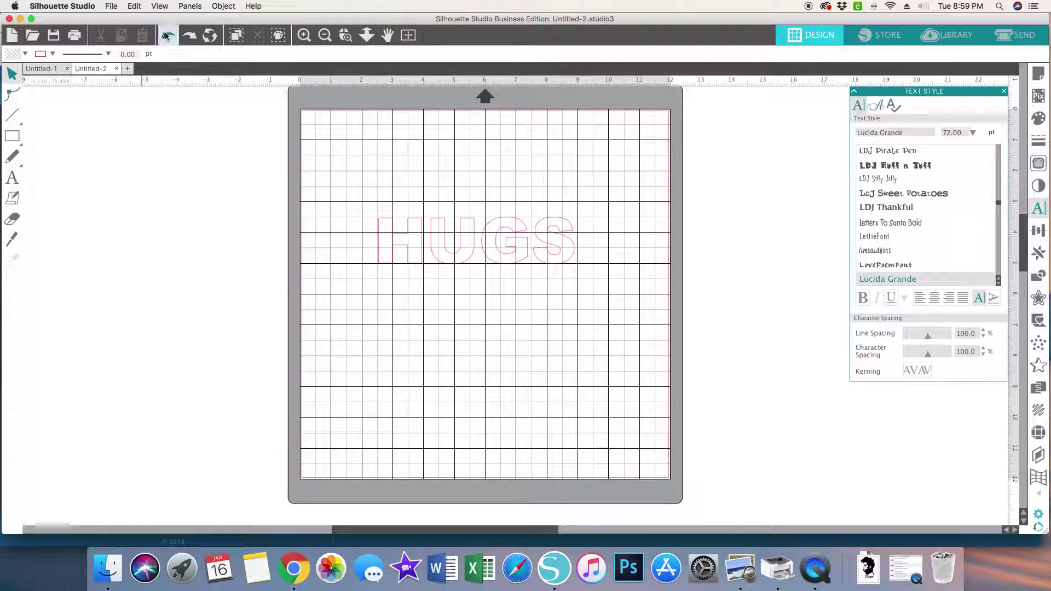
# Select the restored HUGS text, ungroup it into individual letters and clear the selection.
pyautogui.click(423, 250)
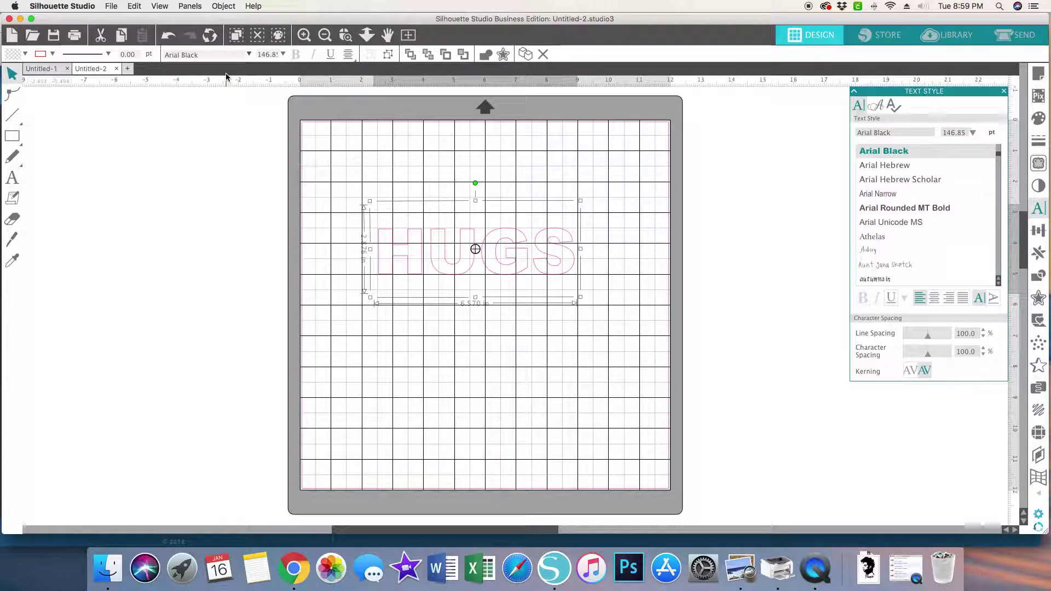
pyautogui.click(387, 56)
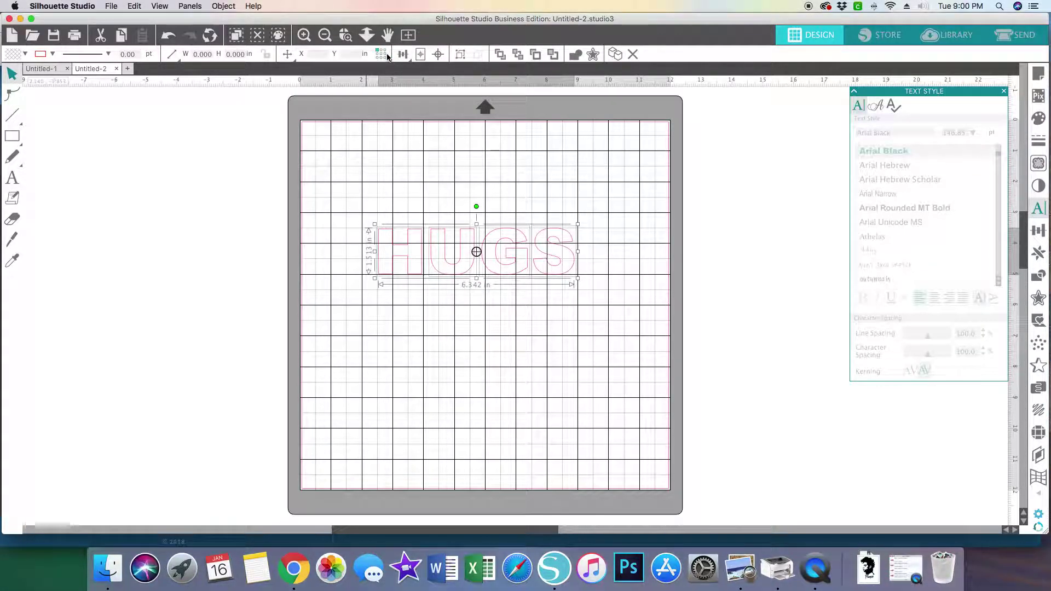
pyautogui.click(336, 172)
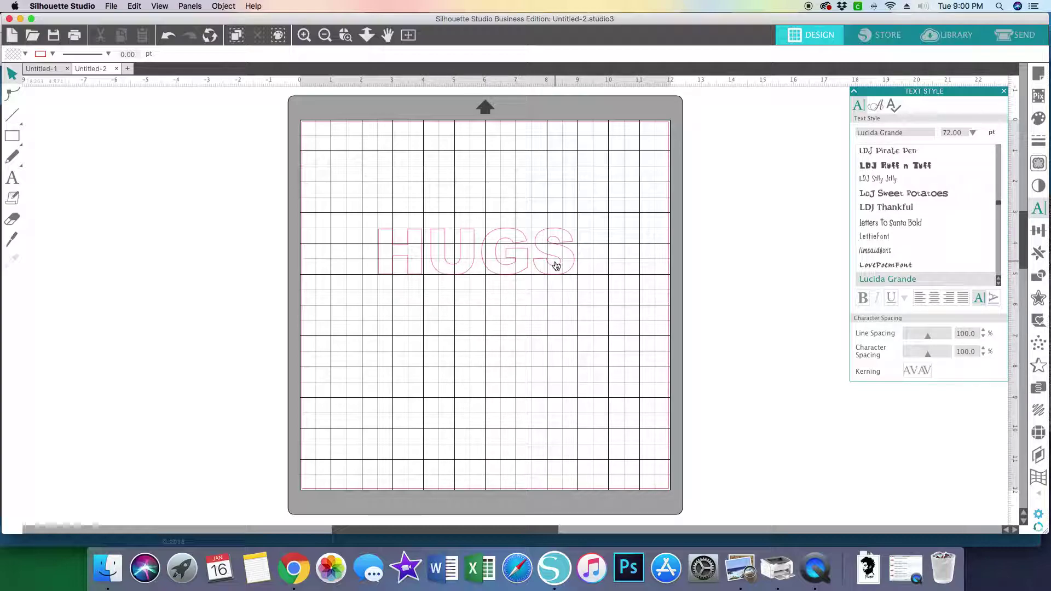
# Move the letter U about 0.34 in left so it overlaps the H, and weld the two letters together.
pyautogui.click(463, 273)
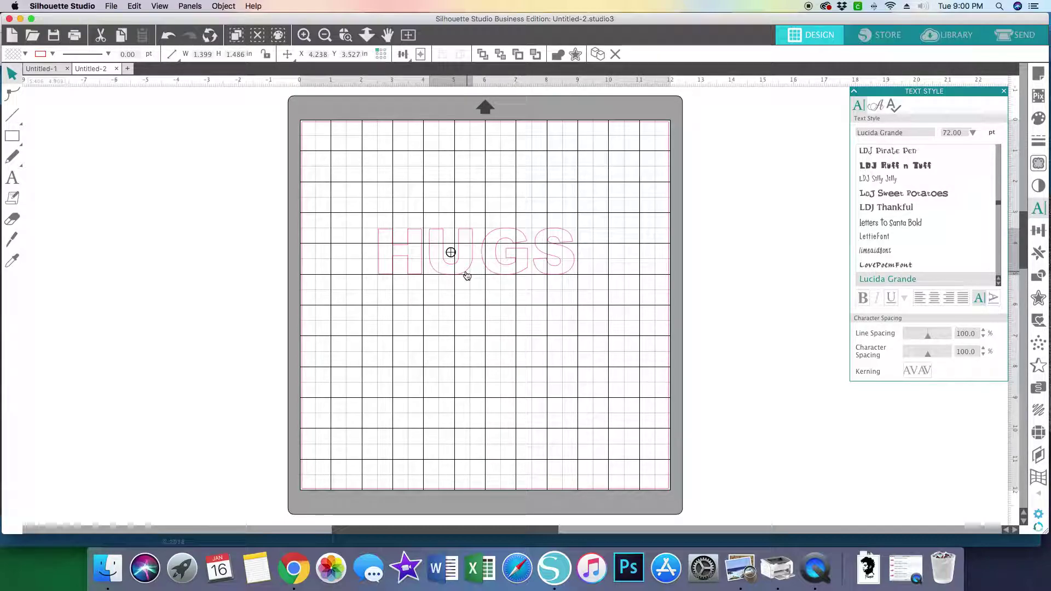
pyautogui.moveTo(462, 275); pyautogui.dragTo(458, 275)
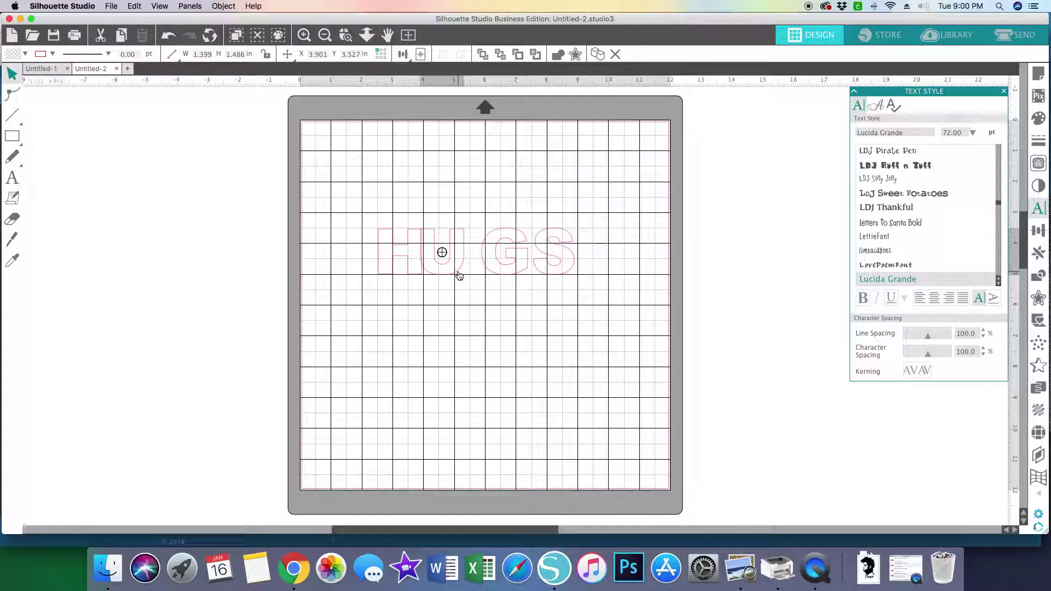
pyautogui.click(404, 230)
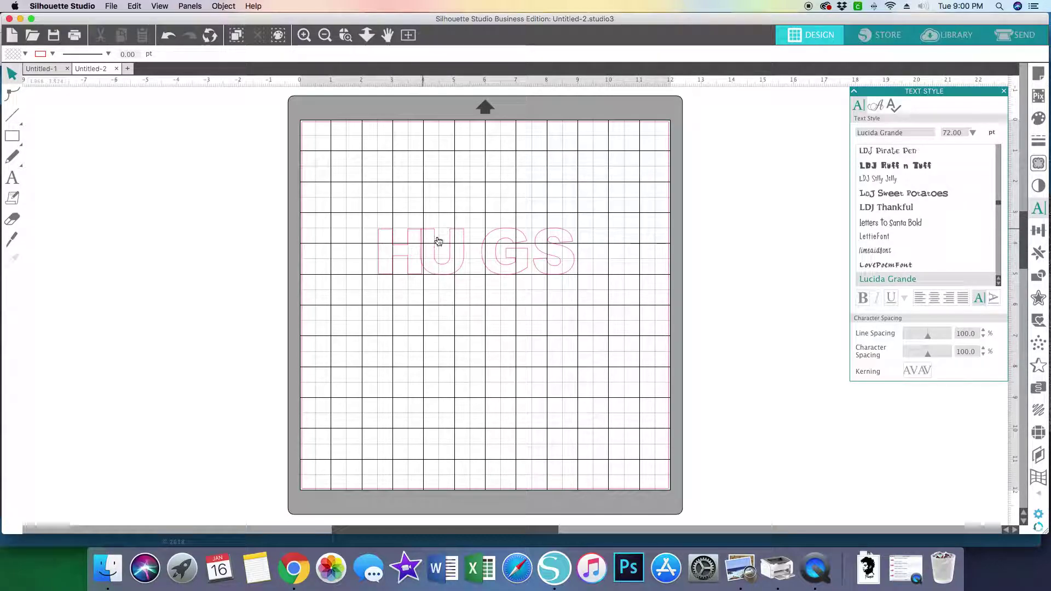
pyautogui.moveTo(368, 221); pyautogui.dragTo(469, 286)
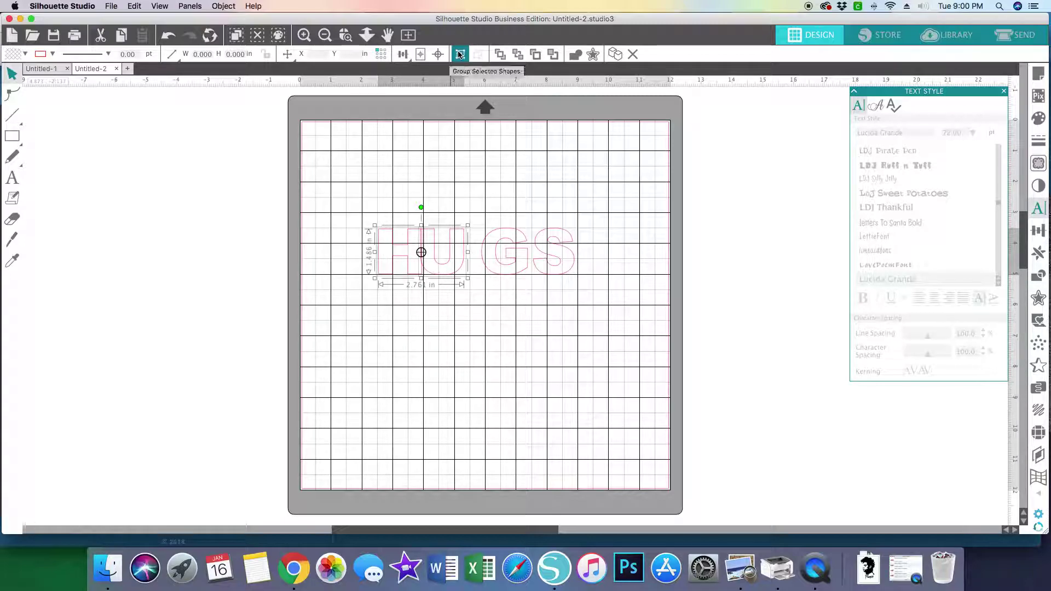
pyautogui.click(574, 56)
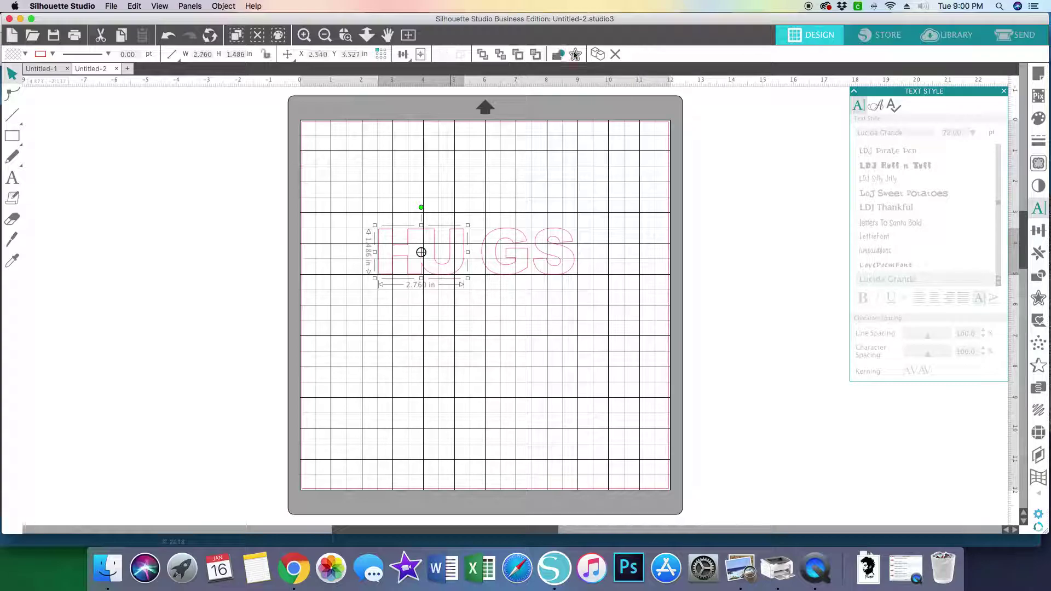
# Move the welded HU shape about 1.5 in up, and bring it back down beside the letters G and S.
pyautogui.click(489, 160)
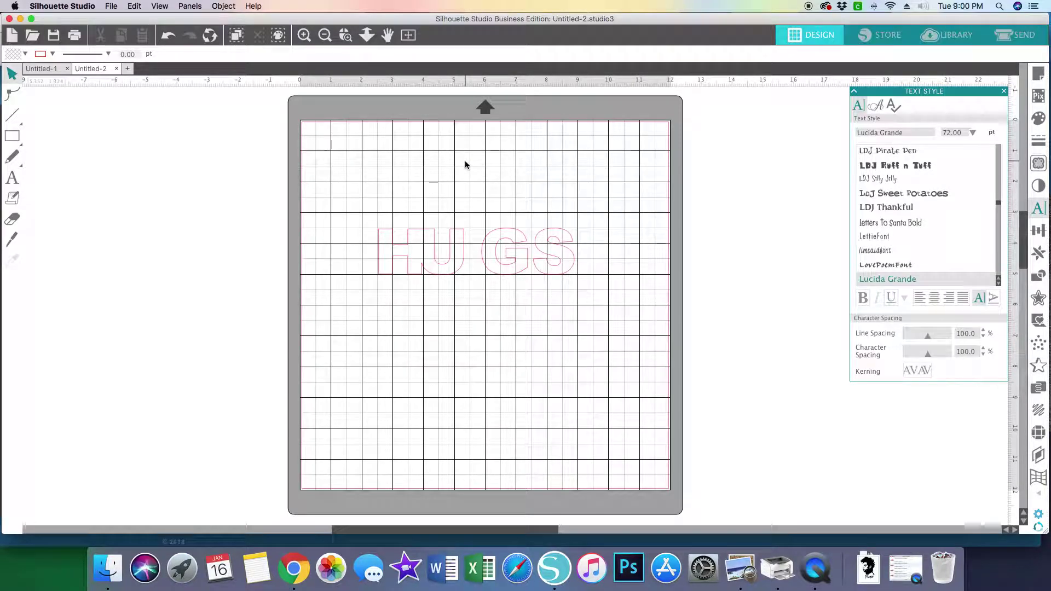
pyautogui.moveTo(436, 238); pyautogui.dragTo(415, 198)
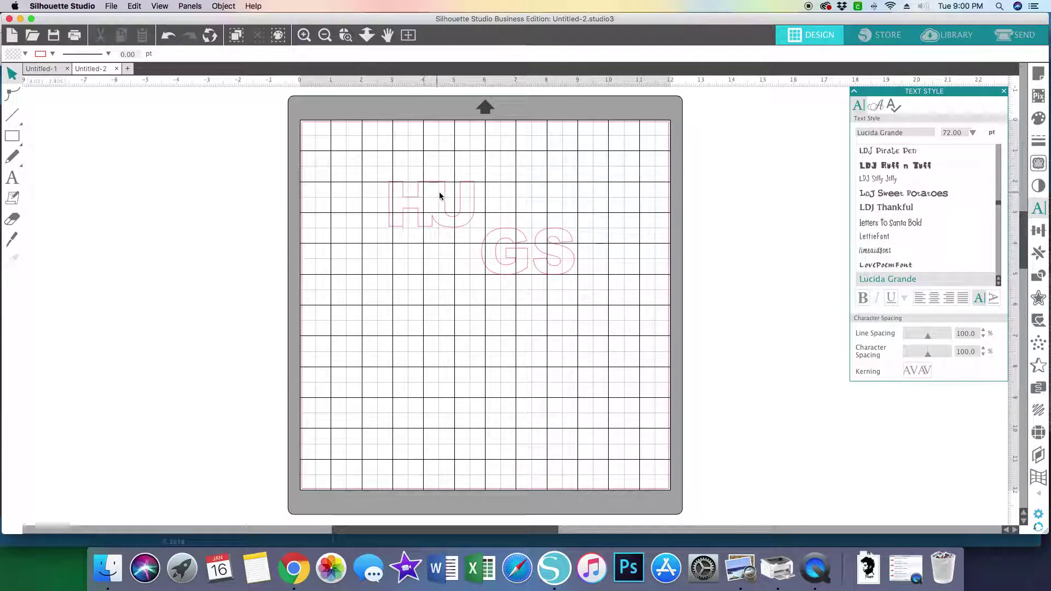
pyautogui.moveTo(424, 202); pyautogui.dragTo(416, 240)
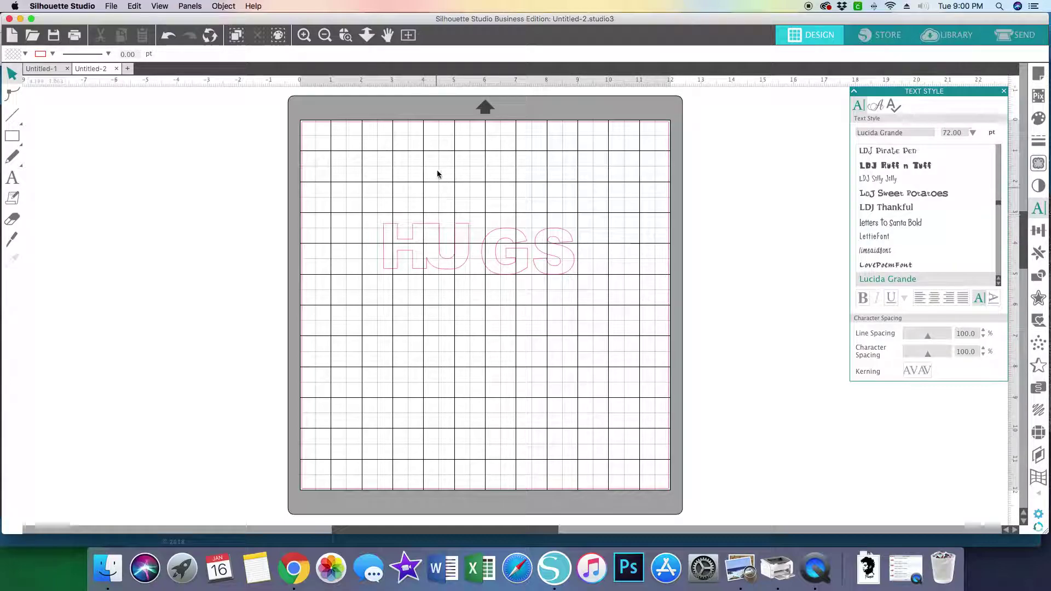
# Undo the moves of the HU shape, the weld and the shift of the letter U toward the H.
pyautogui.click(168, 38)
pyautogui.click(167, 37)
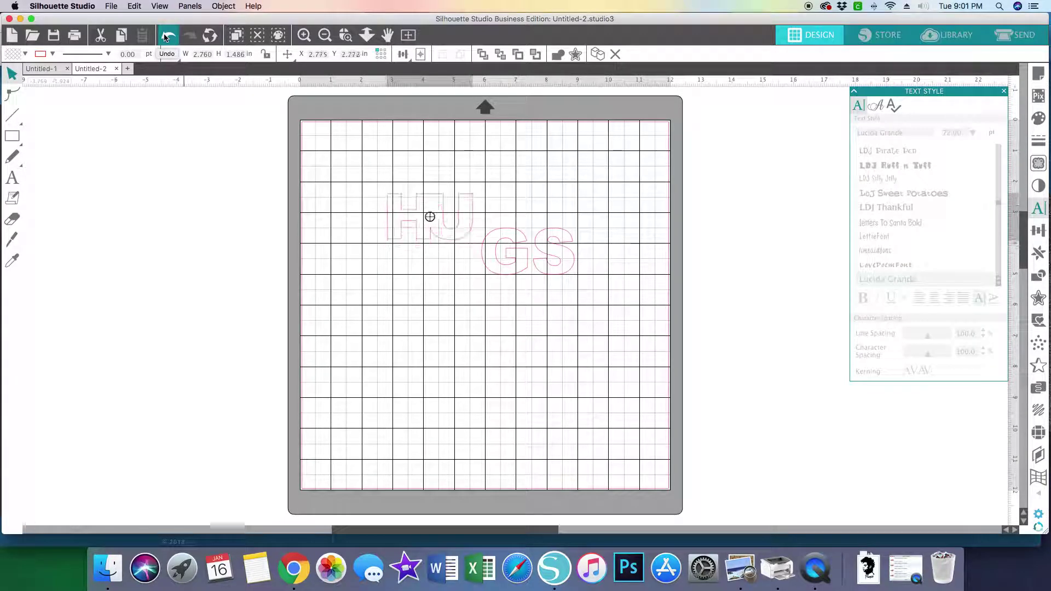
pyautogui.click(166, 37)
pyautogui.click(166, 36)
pyautogui.click(165, 37)
pyautogui.click(165, 36)
pyautogui.click(166, 37)
pyautogui.click(166, 36)
pyautogui.click(166, 37)
pyautogui.click(166, 37)
pyautogui.click(166, 36)
pyautogui.click(445, 251)
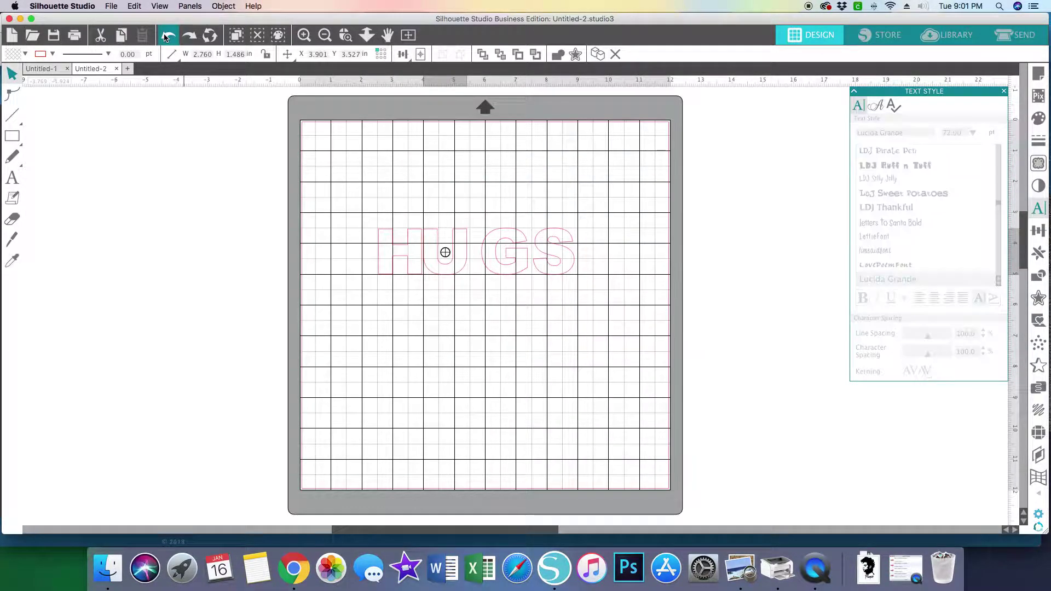
pyautogui.click(230, 117)
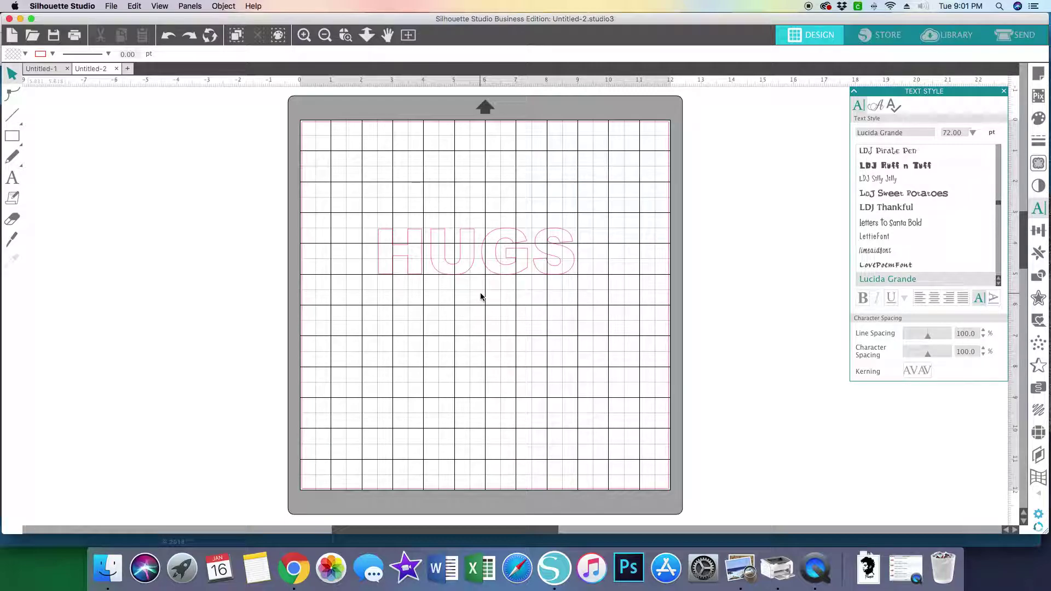
# Tilt the letter U slightly counterclockwise, shift it about 0.16 in left so it overlaps the H, and clear the selection.
pyautogui.hscroll(1, 488, 309)
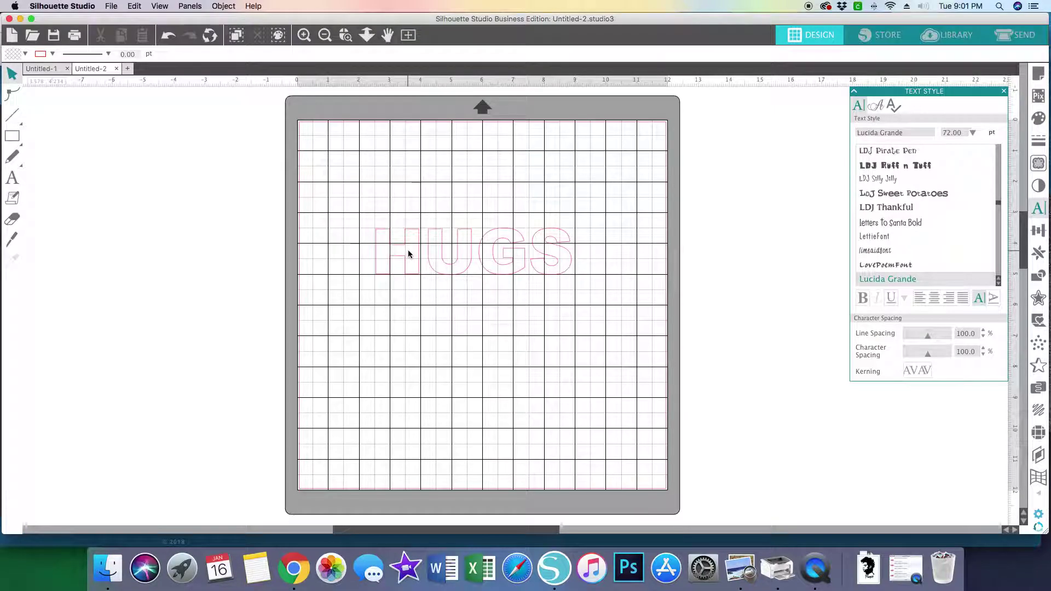
pyautogui.hscroll(1, 408, 254)
pyautogui.hscroll(1, 409, 254)
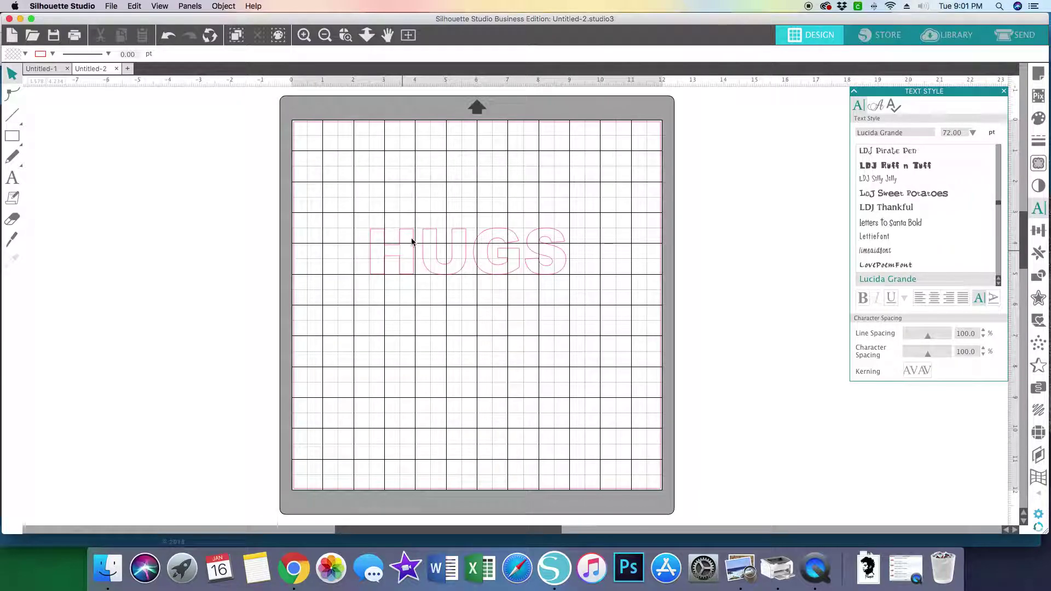
pyautogui.click(389, 259)
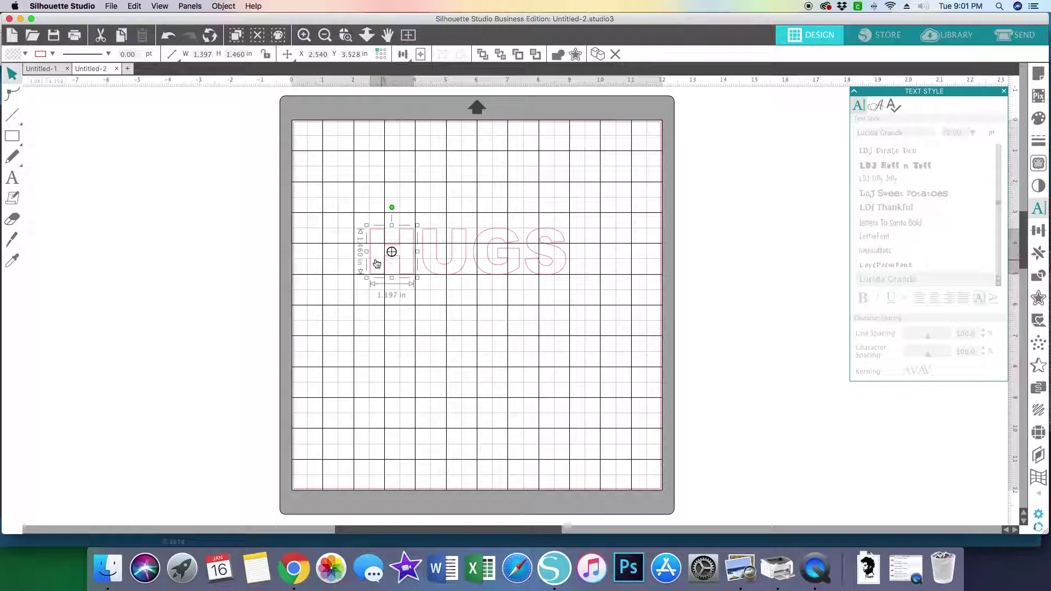
pyautogui.click(447, 269)
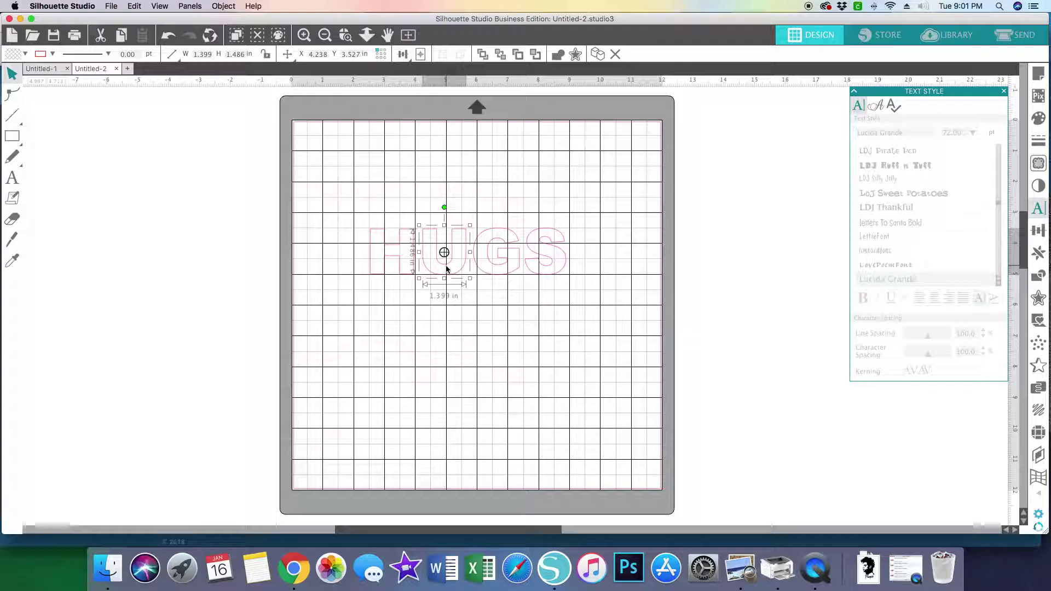
pyautogui.scroll(-3, 447, 269)
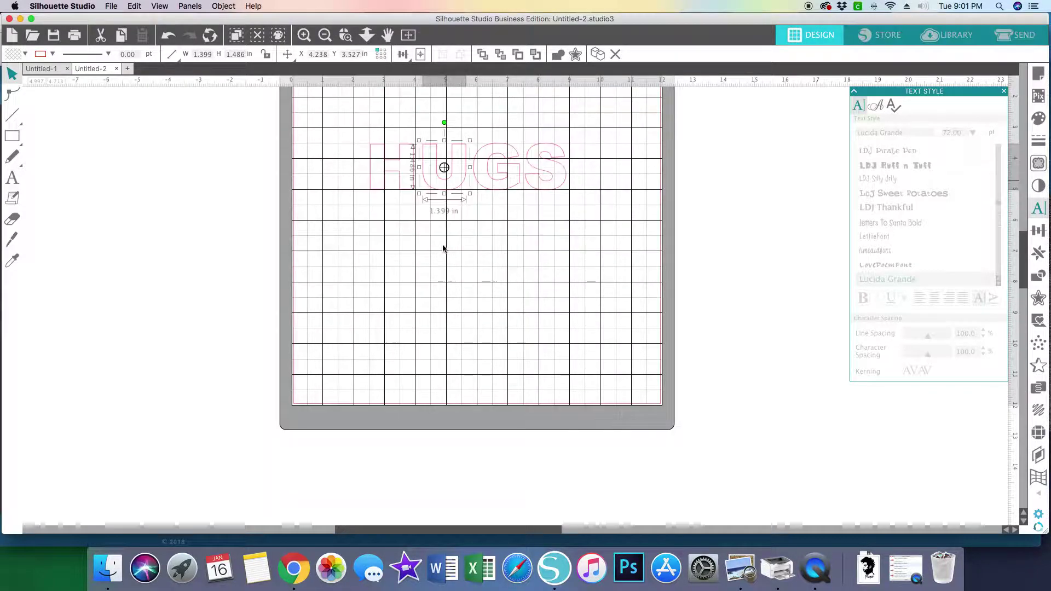
pyautogui.scroll(2, 445, 245)
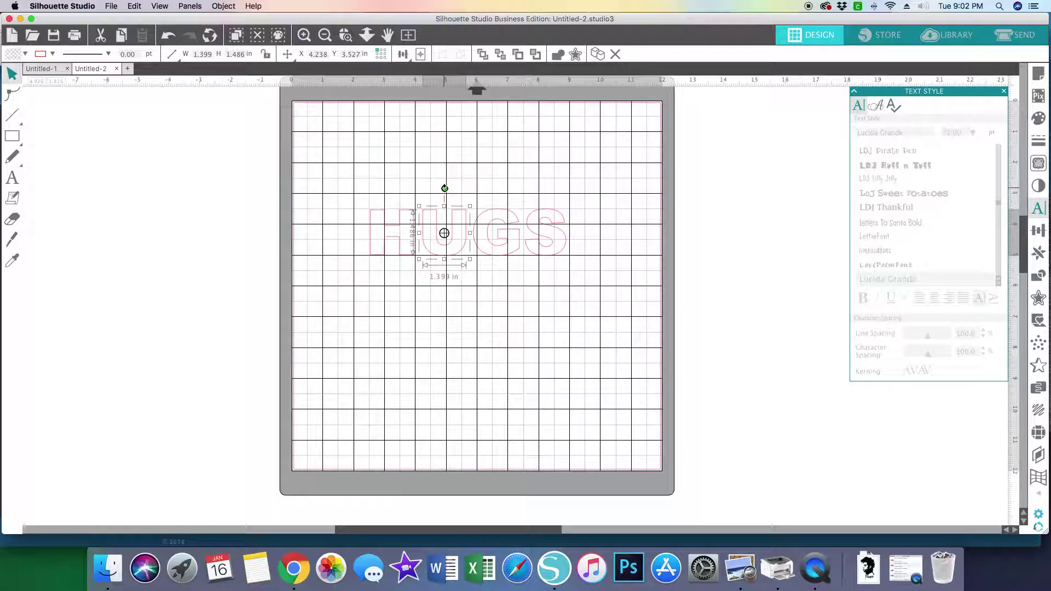
pyautogui.moveTo(444, 188); pyautogui.dragTo(430, 191)
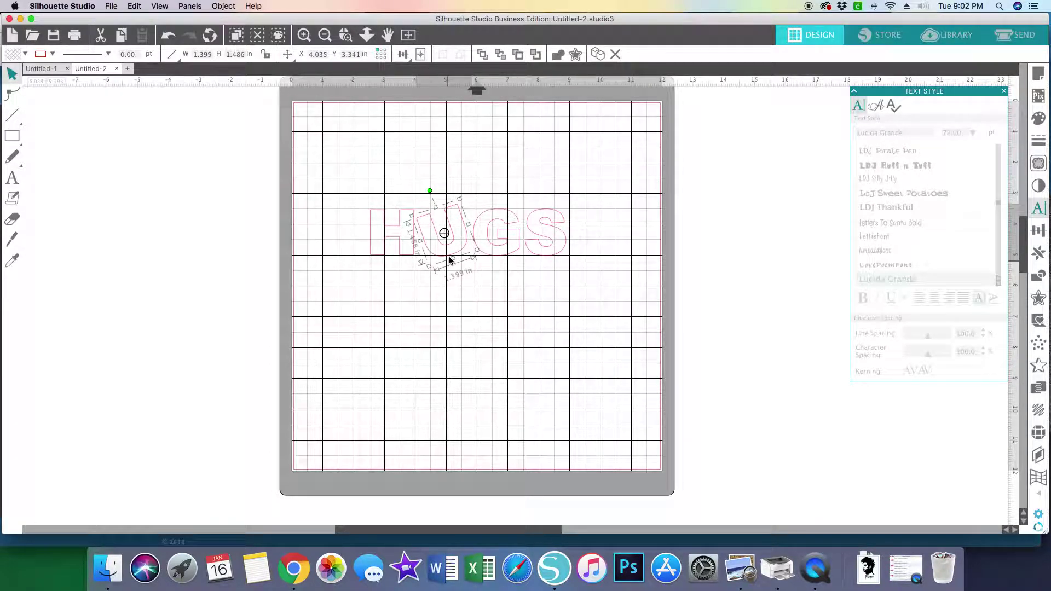
pyautogui.moveTo(450, 259); pyautogui.dragTo(446, 257)
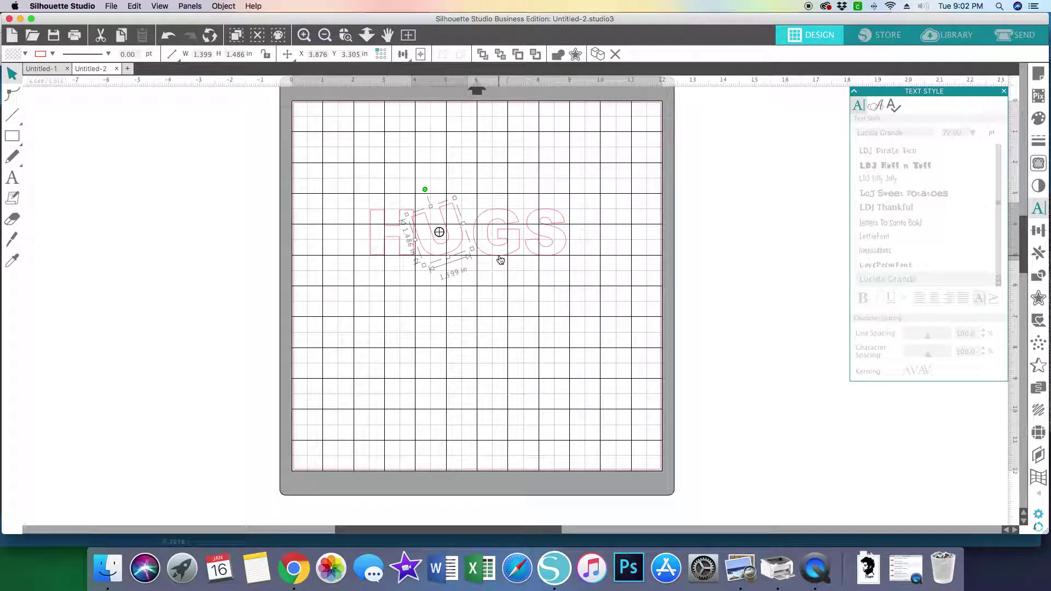
pyautogui.click(453, 279)
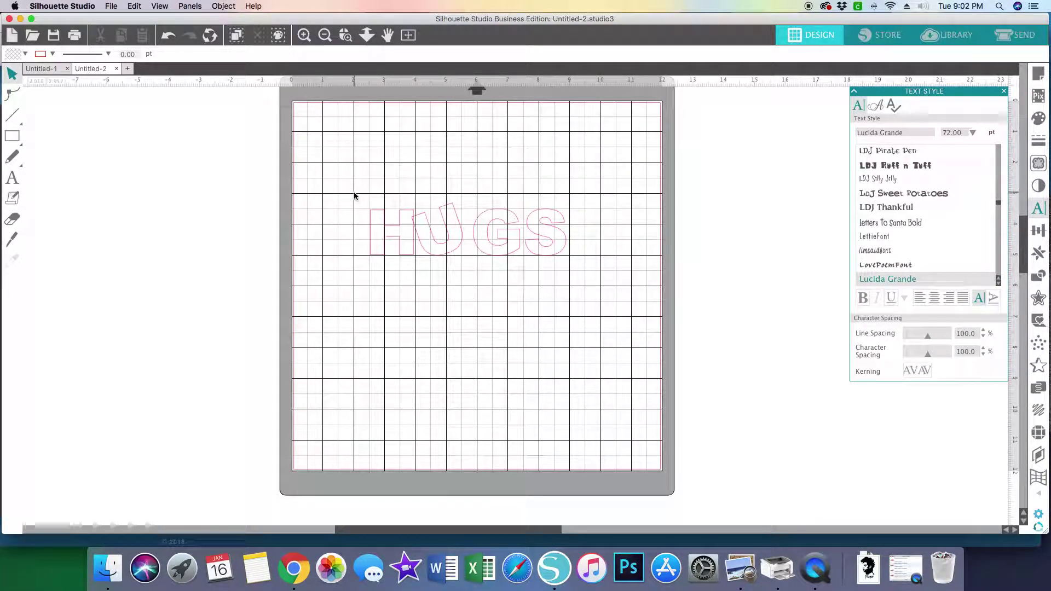
# Select the H and the tilted U, weld them into one shape and clear the selection.
pyautogui.moveTo(354, 191); pyautogui.dragTo(457, 259)
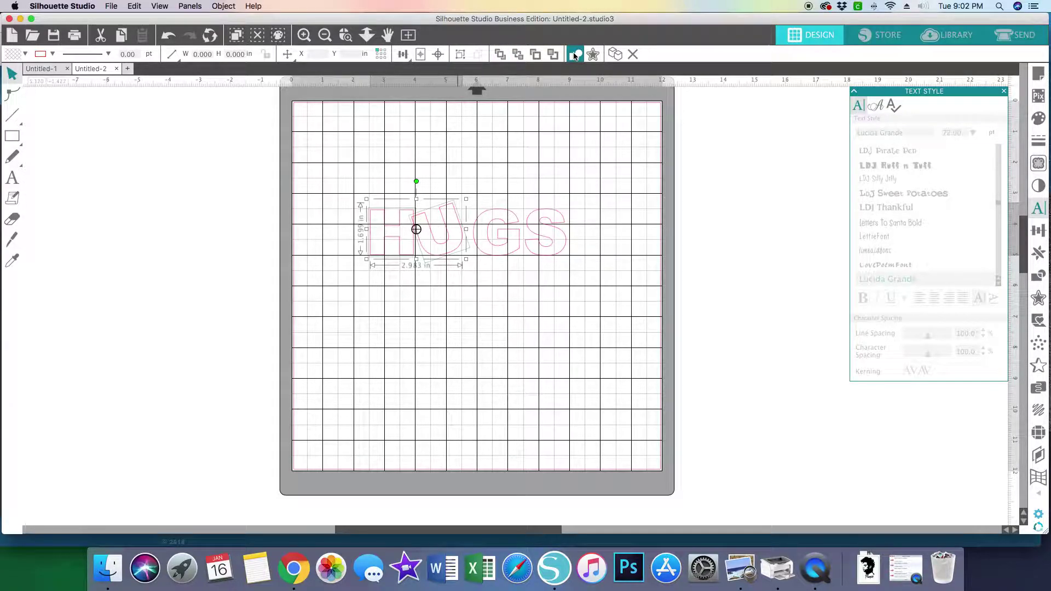
pyautogui.rightClick(424, 246)
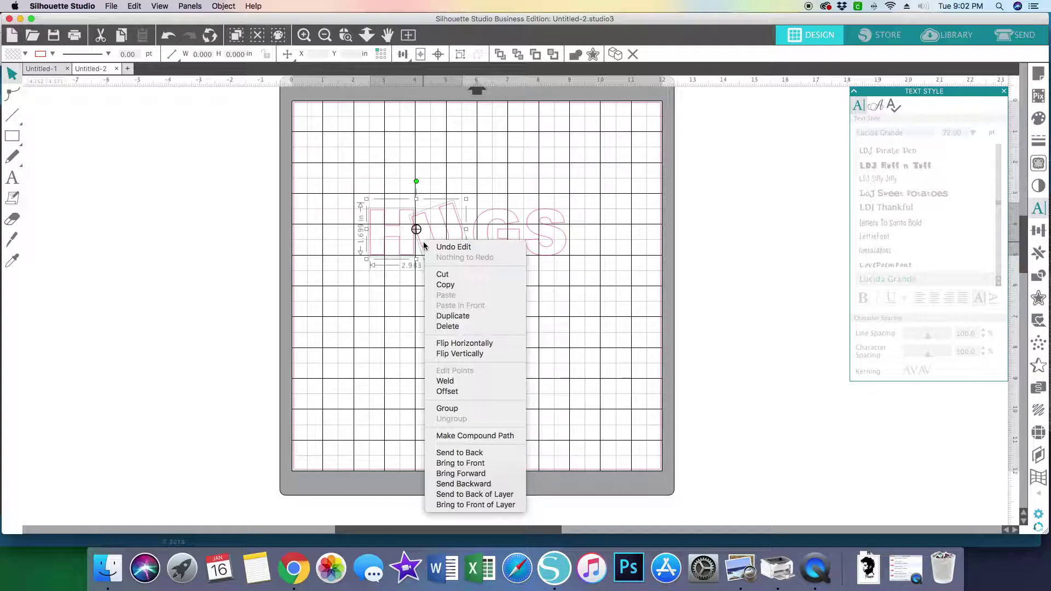
pyautogui.click(443, 380)
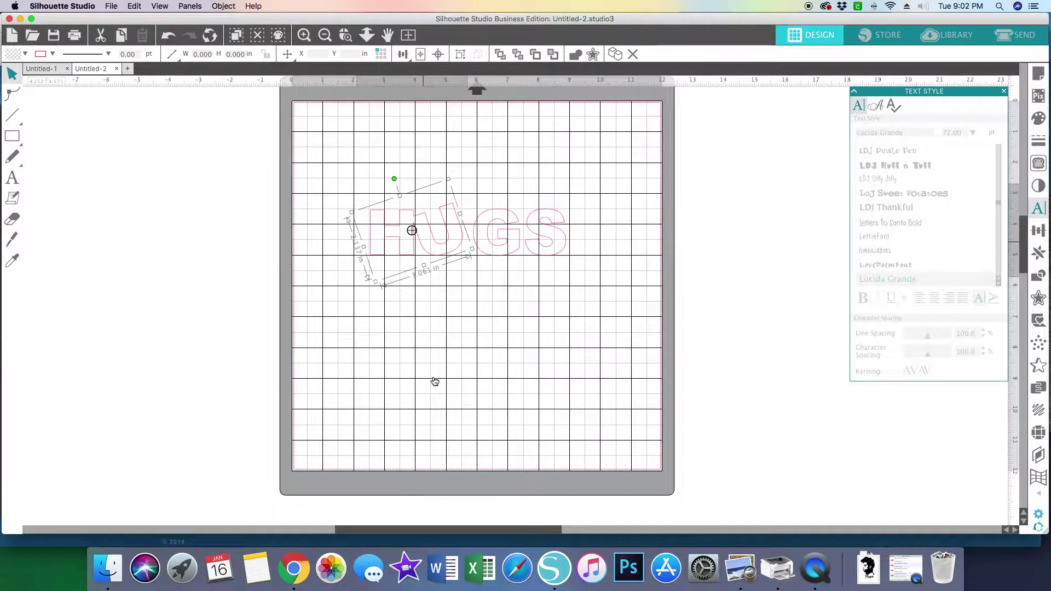
pyautogui.click(429, 335)
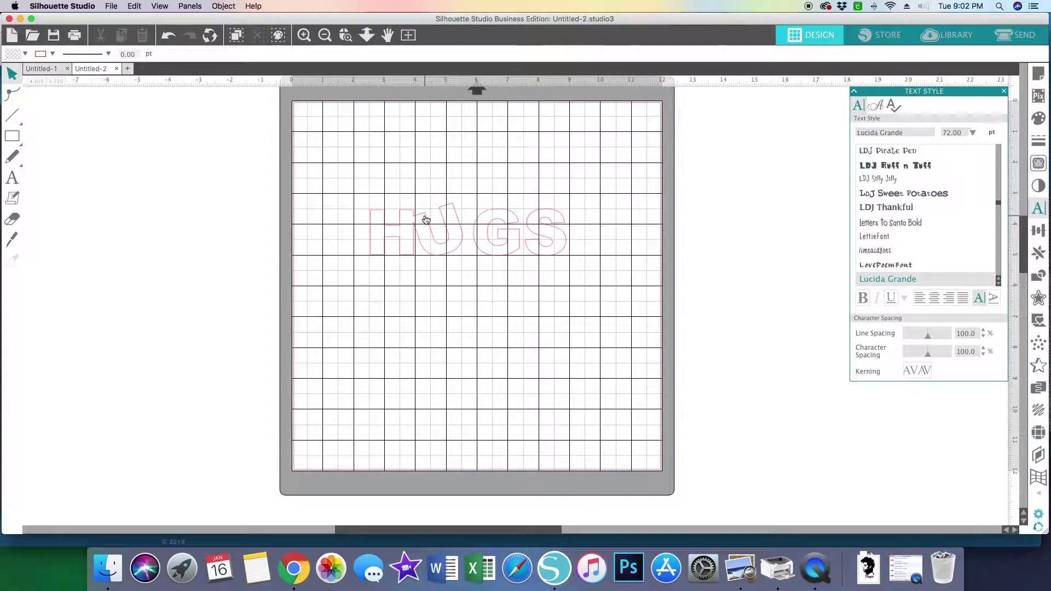
# Move the welded HU shape about 0.2 in right, and move the letter G about 0.27 in left so it overlaps the U.
pyautogui.moveTo(399, 231)
pyautogui.mouseDown()
pyautogui.moveTo(385, 182)
pyautogui.moveTo(408, 196)
pyautogui.moveTo(403, 230)
pyautogui.mouseUp()
pyautogui.click(399, 228)
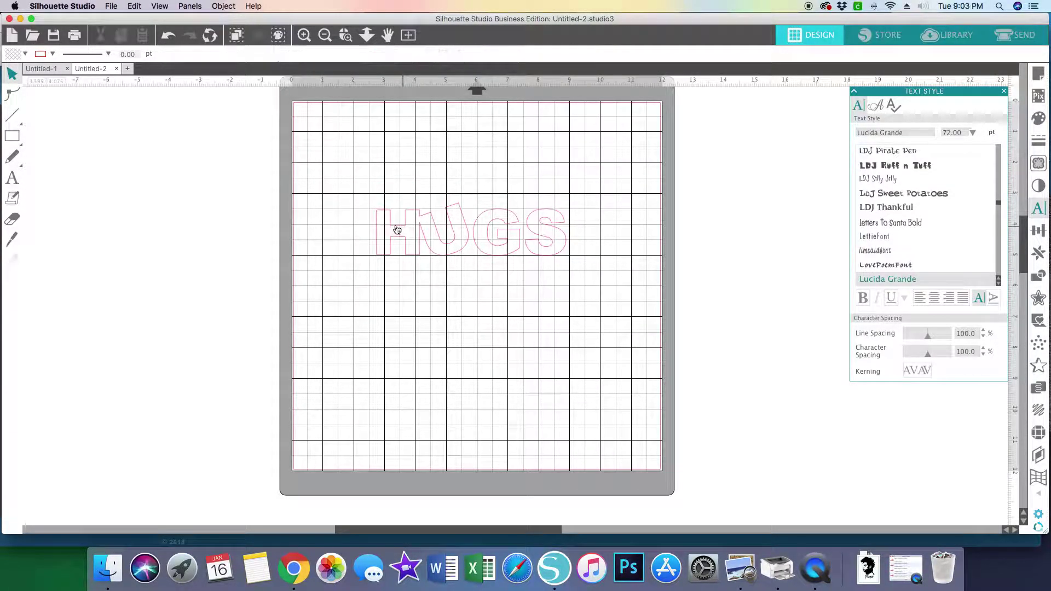
pyautogui.click(511, 224)
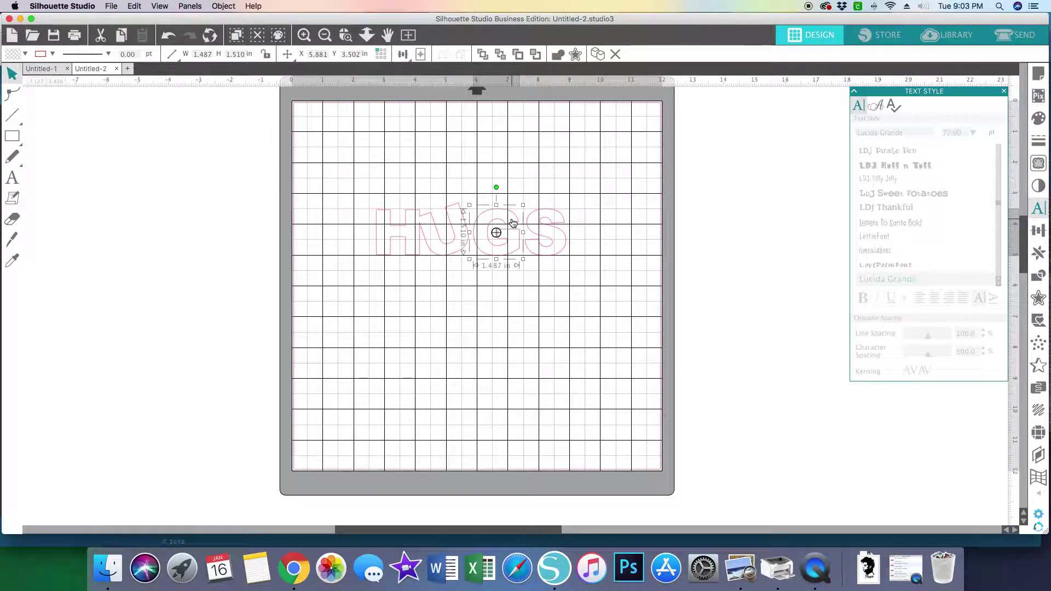
pyautogui.moveTo(513, 223); pyautogui.dragTo(505, 223)
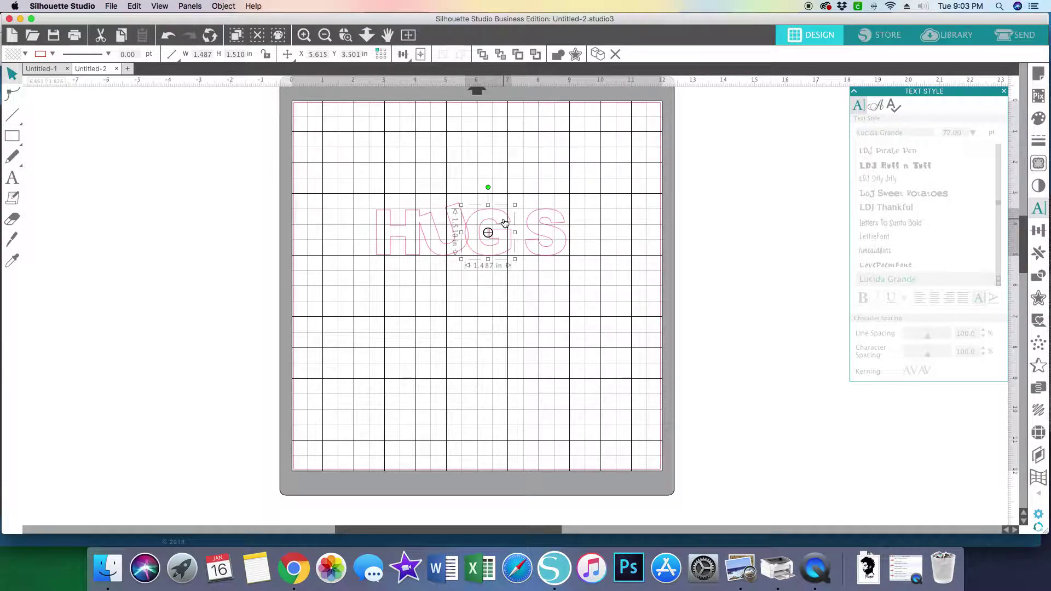
pyautogui.moveTo(504, 223); pyautogui.dragTo(504, 222)
pyautogui.click(425, 287)
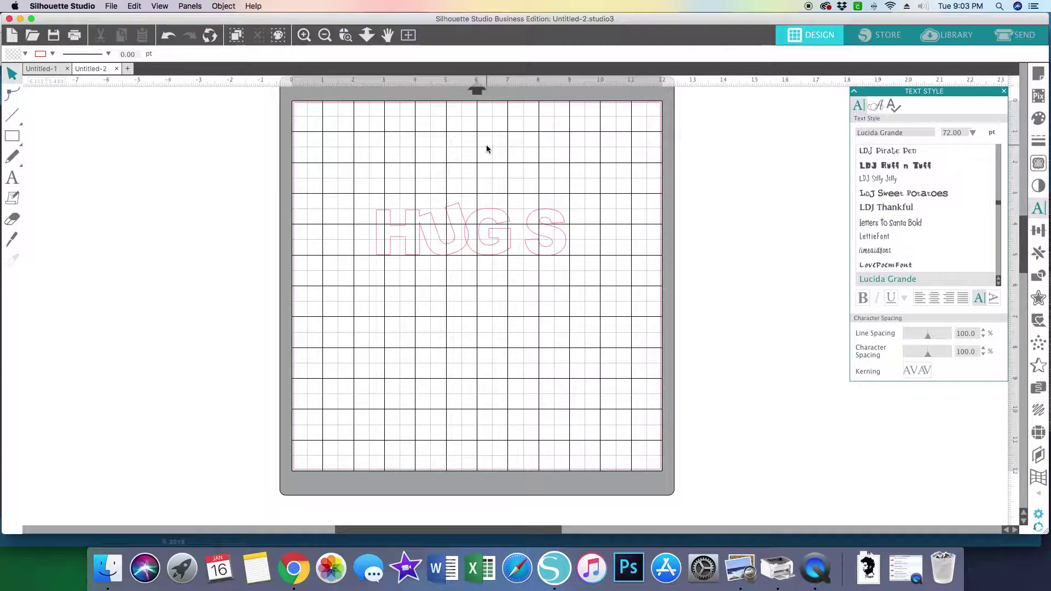
# Move the letter S about 0.6 in left so it overlaps the G, and tilt it slightly clockwise.
pyautogui.click(538, 227)
pyautogui.moveTo(537, 227); pyautogui.dragTo(520, 226)
pyautogui.click(514, 223)
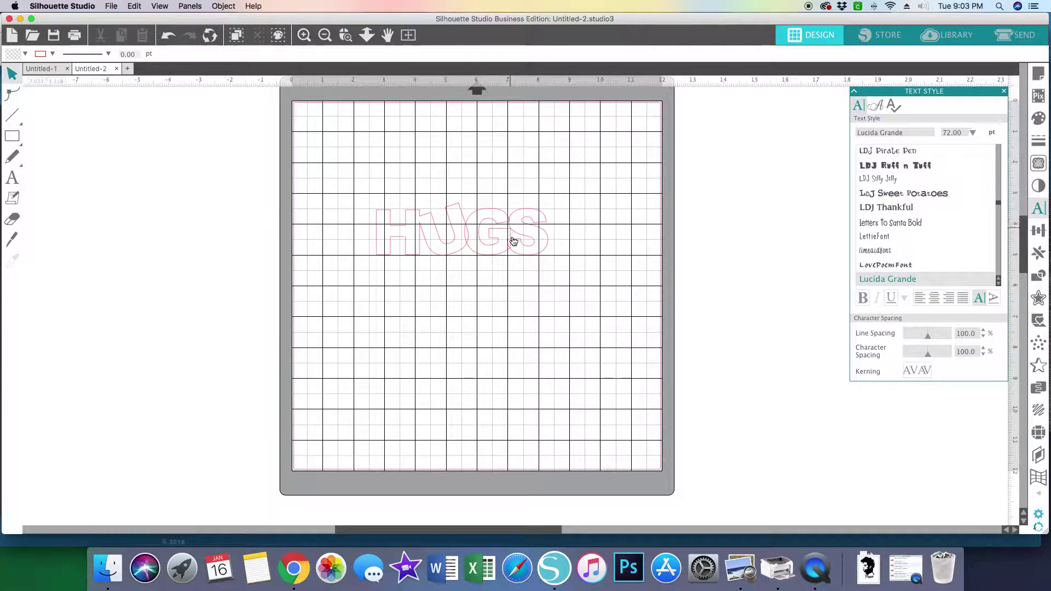
pyautogui.click(541, 221)
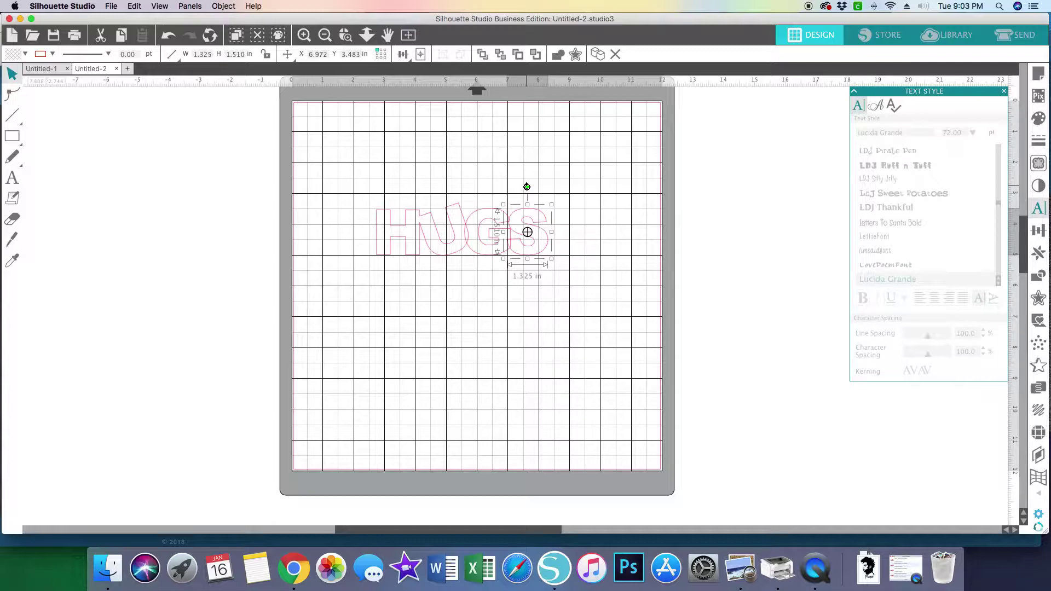
pyautogui.moveTo(527, 186); pyautogui.dragTo(536, 187)
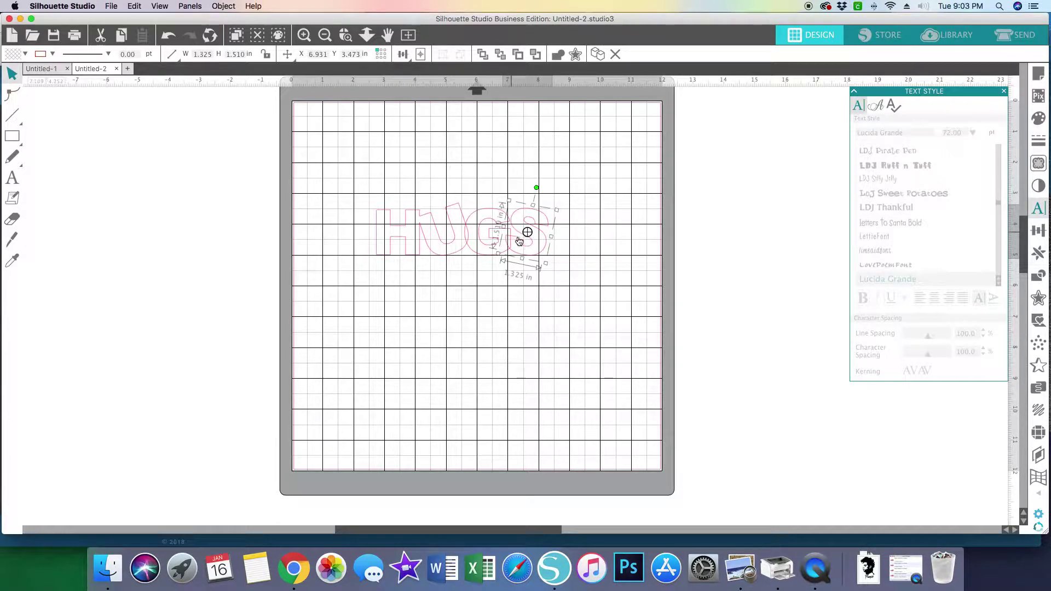
pyautogui.moveTo(547, 242); pyautogui.dragTo(548, 242)
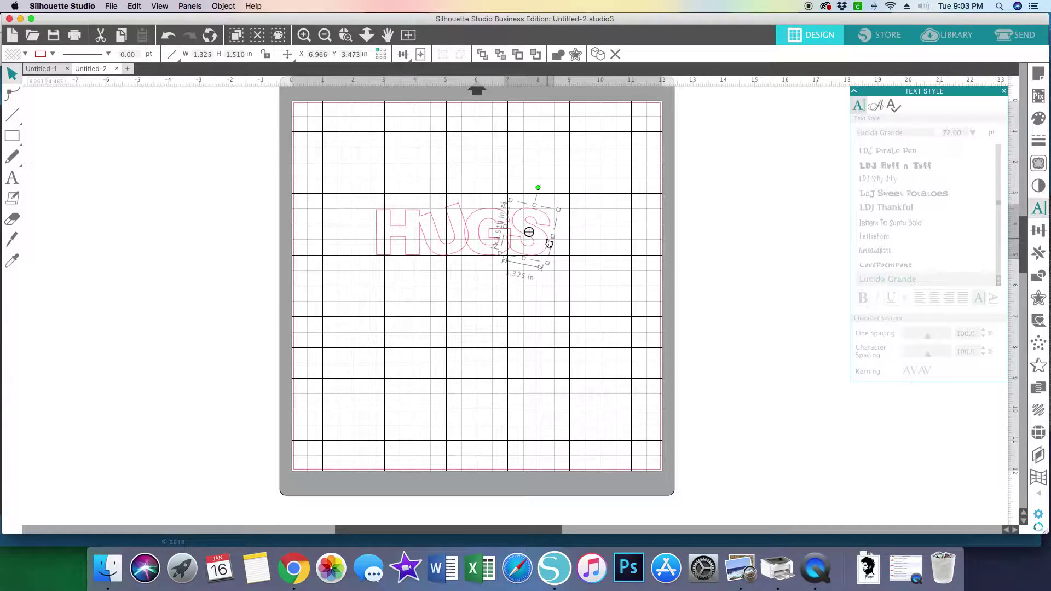
pyautogui.click(577, 282)
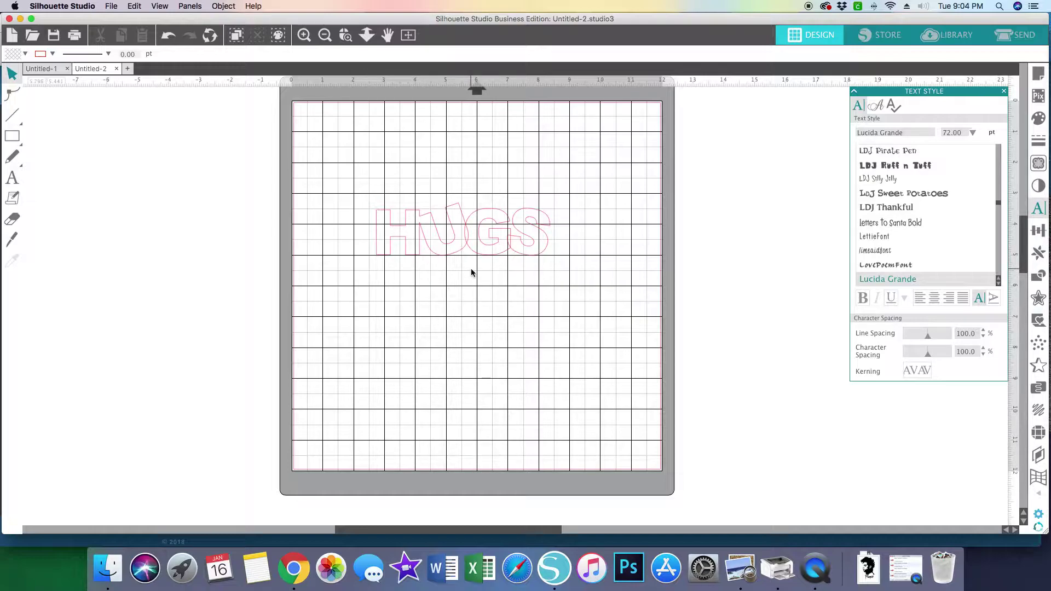
# Select all the HUGS letters, weld them into a single shape and clear the selection.
pyautogui.moveTo(353, 193); pyautogui.dragTo(559, 264)
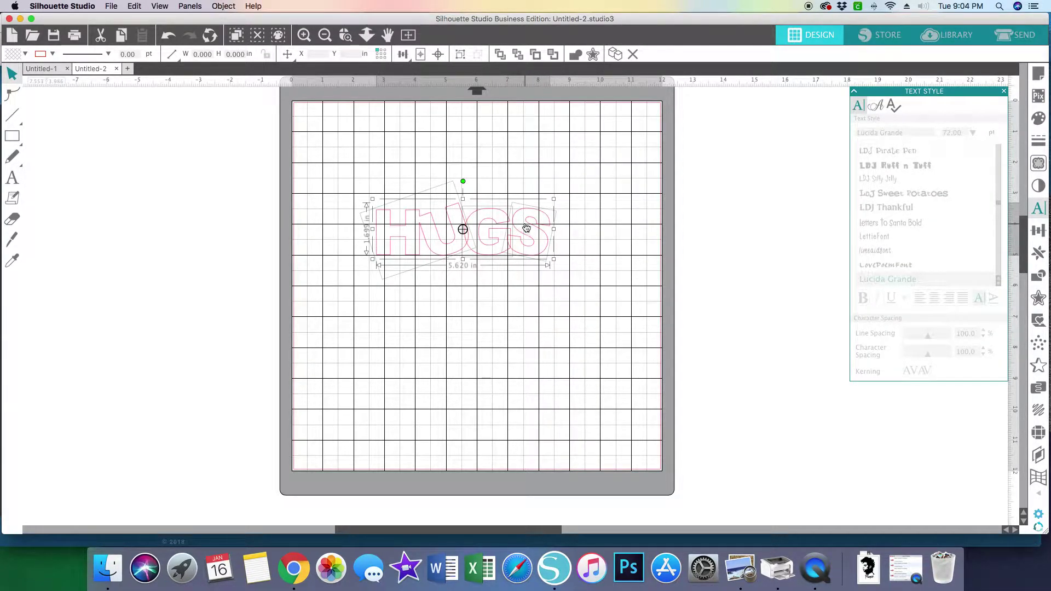
pyautogui.click(575, 56)
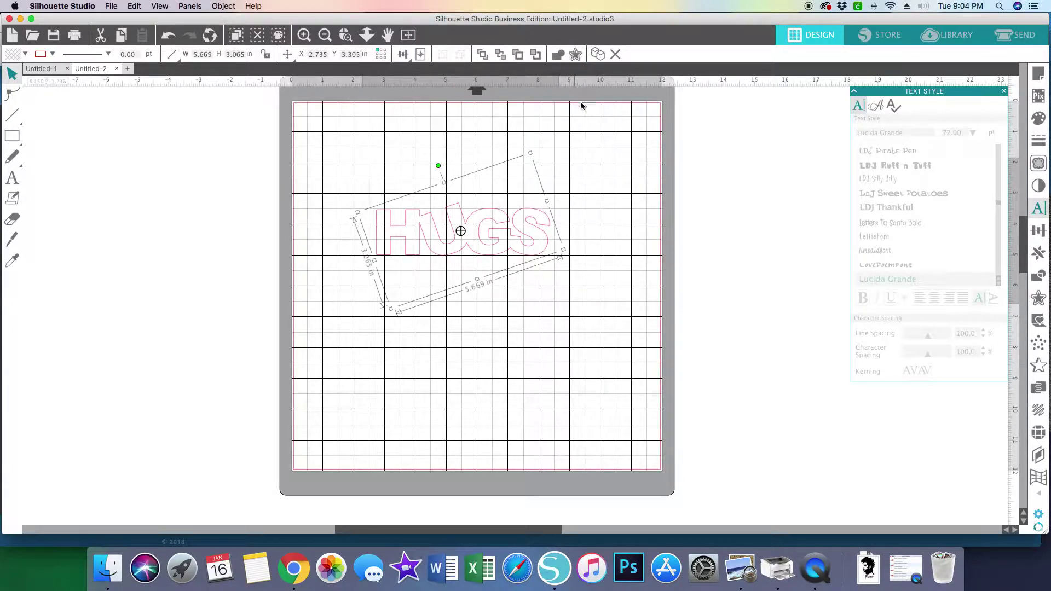
pyautogui.click(590, 163)
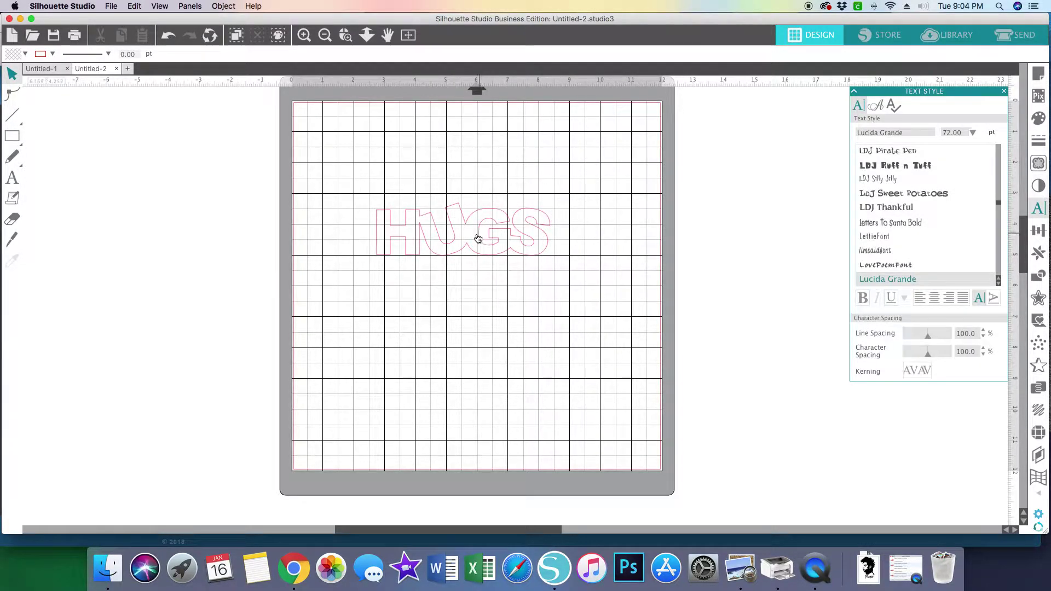
# Move the welded HUGS shape up and left, and bring it back down about 0.43 in to its original height on the mat.
pyautogui.moveTo(460, 230); pyautogui.dragTo(442, 219)
pyautogui.click(457, 226)
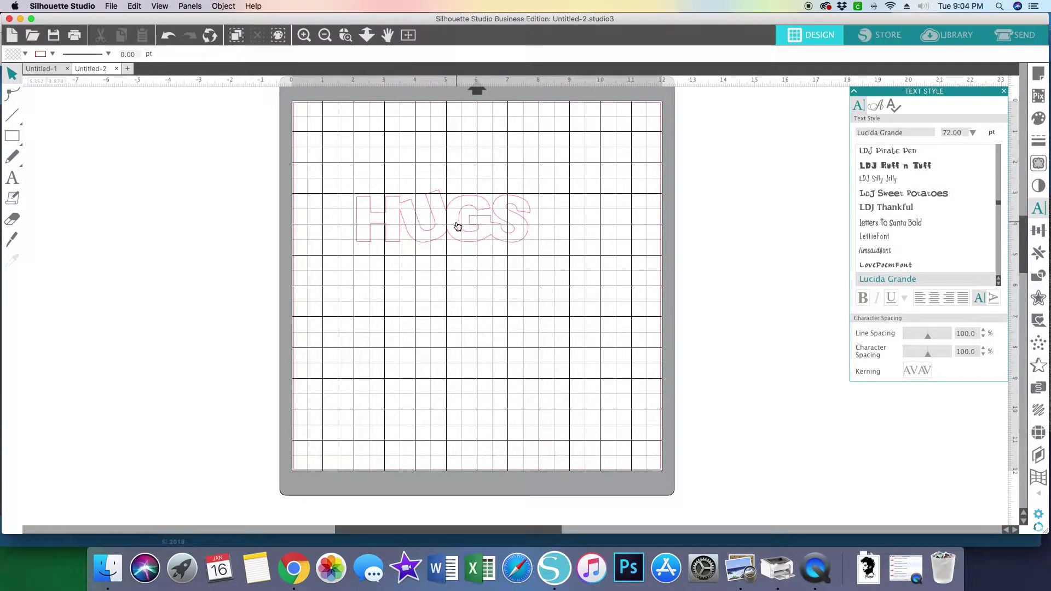
pyautogui.click(439, 219)
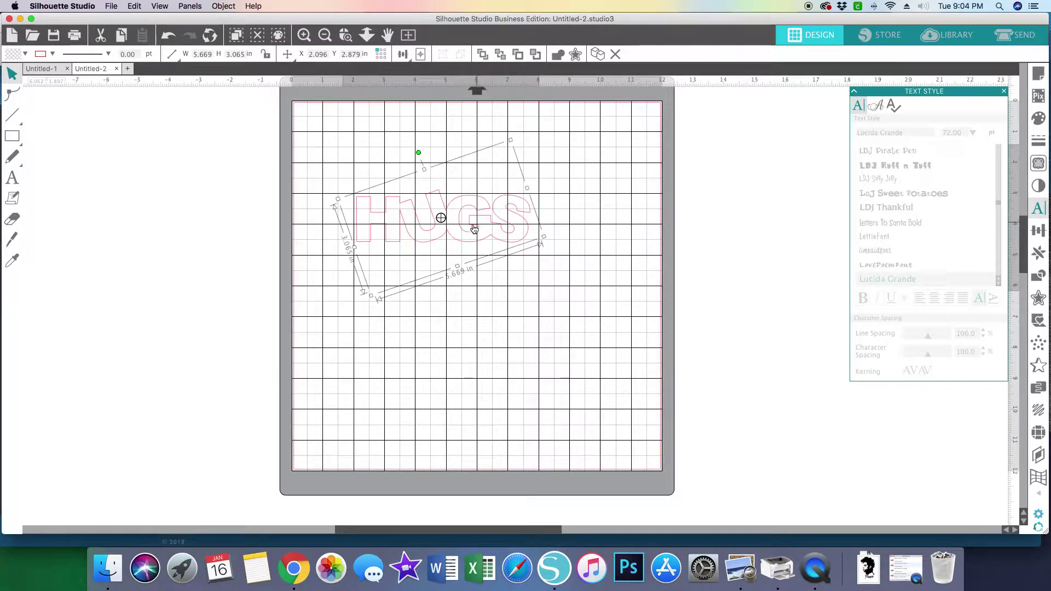
pyautogui.moveTo(474, 248); pyautogui.dragTo(476, 257)
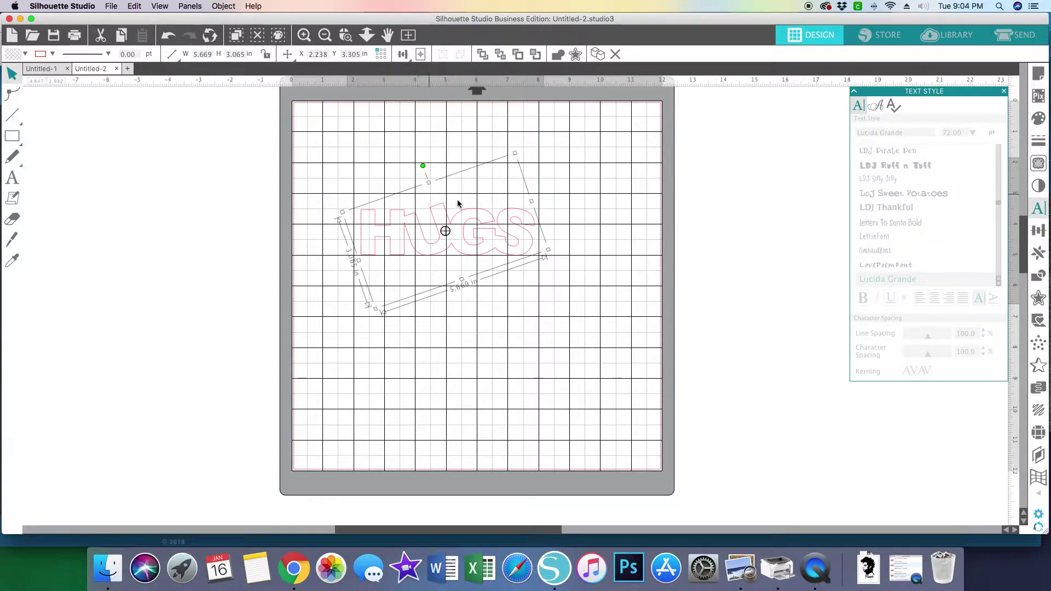
# Check whether the welded HUGS shape can still be ungrouped.
pyautogui.rightClick(477, 223)
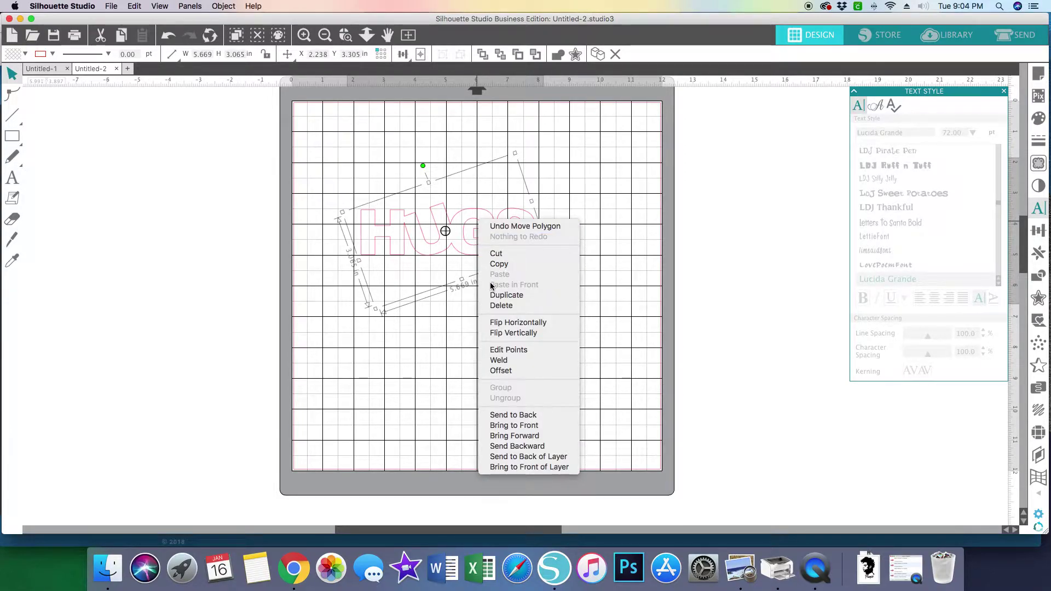
pyautogui.click(455, 313)
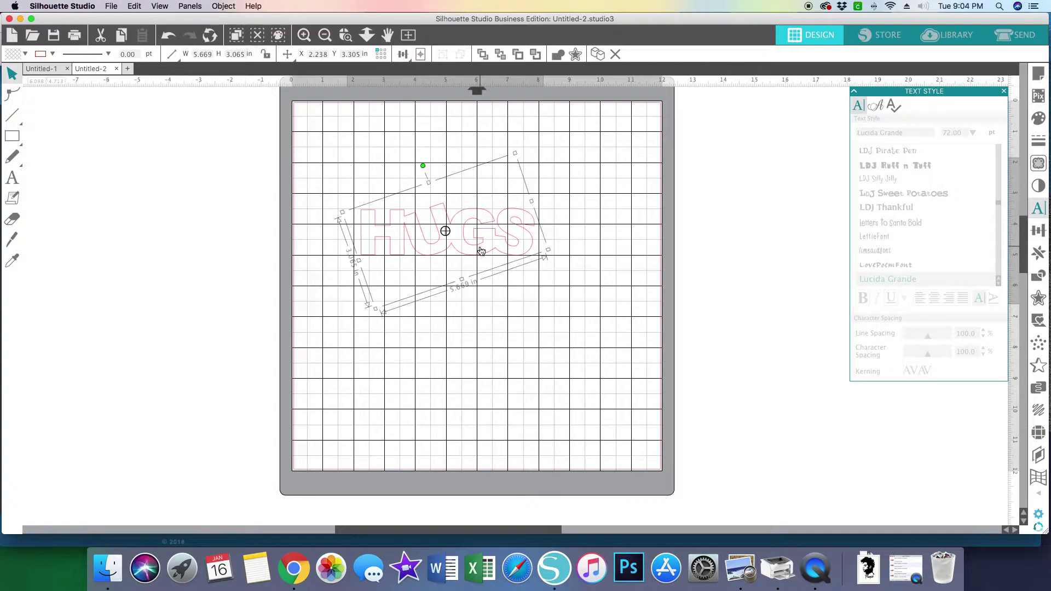
pyautogui.rightClick(480, 249)
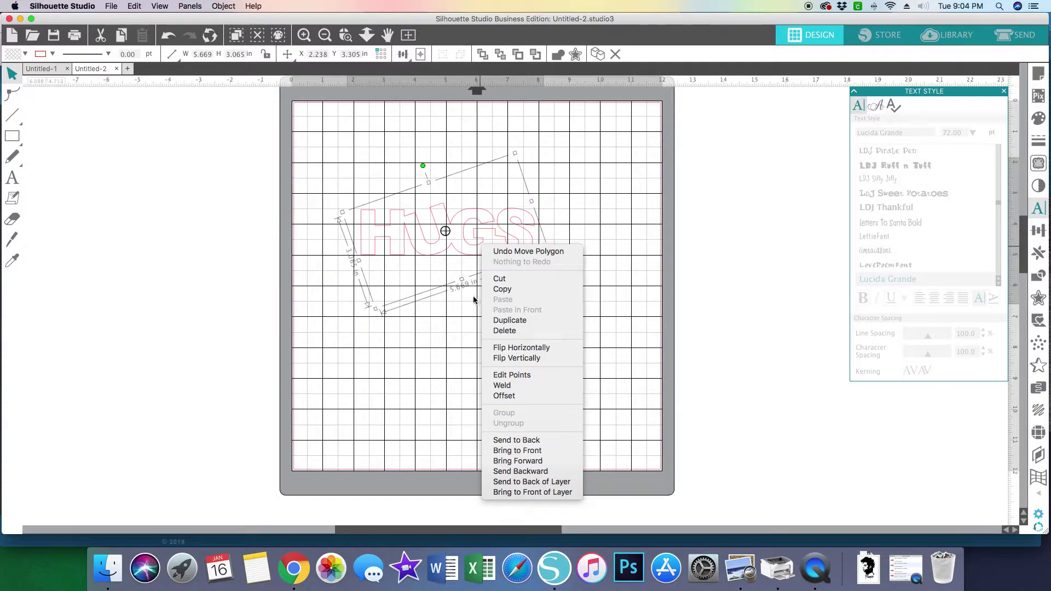
pyautogui.click(468, 316)
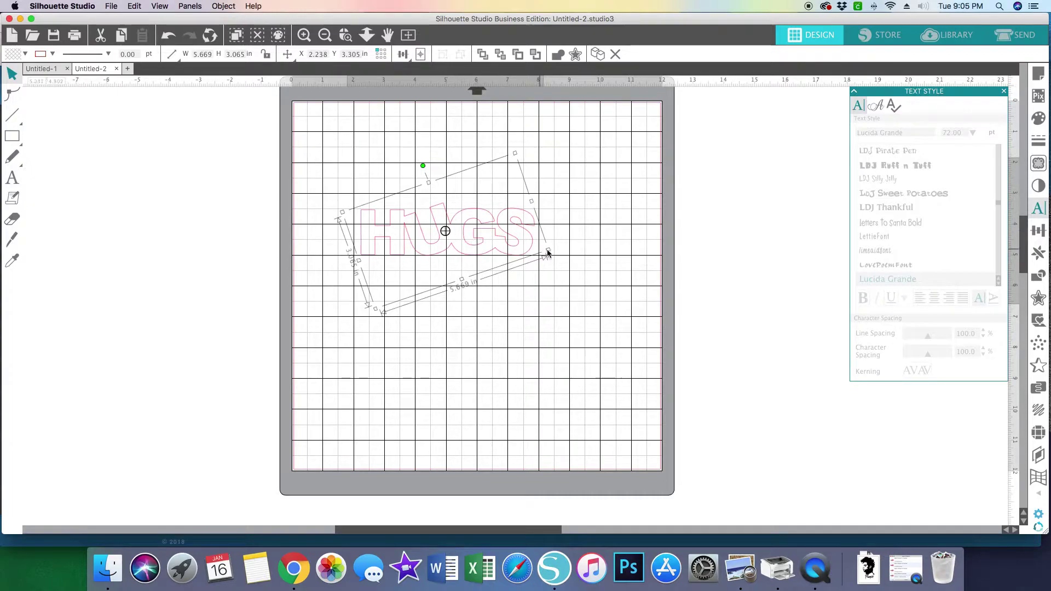
# Enlarge the welded HUGS shape to about 6.41 in wide and 3.47 in high.
pyautogui.moveTo(549, 251); pyautogui.dragTo(519, 254)
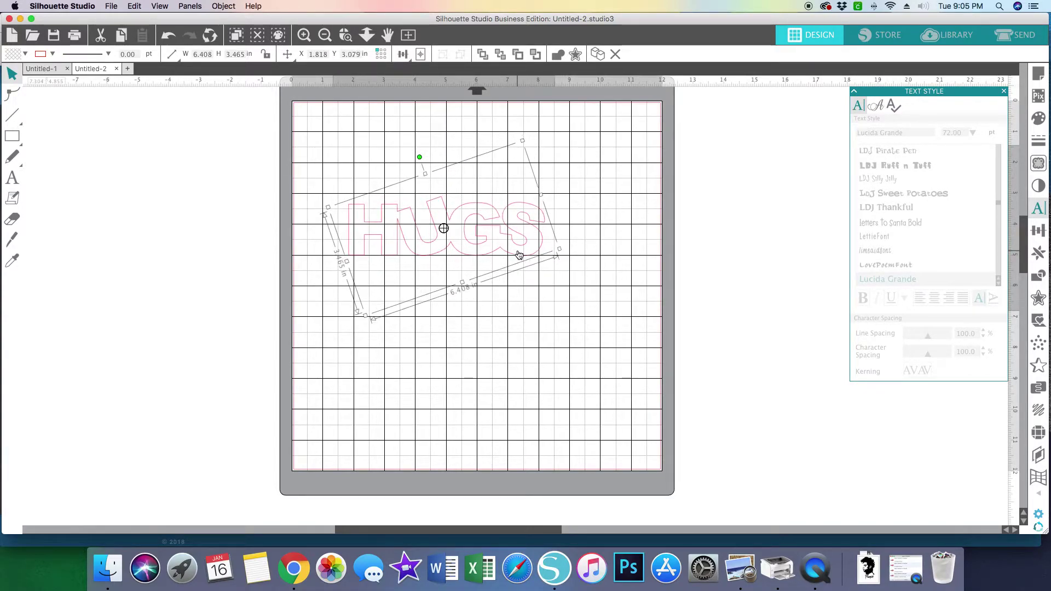